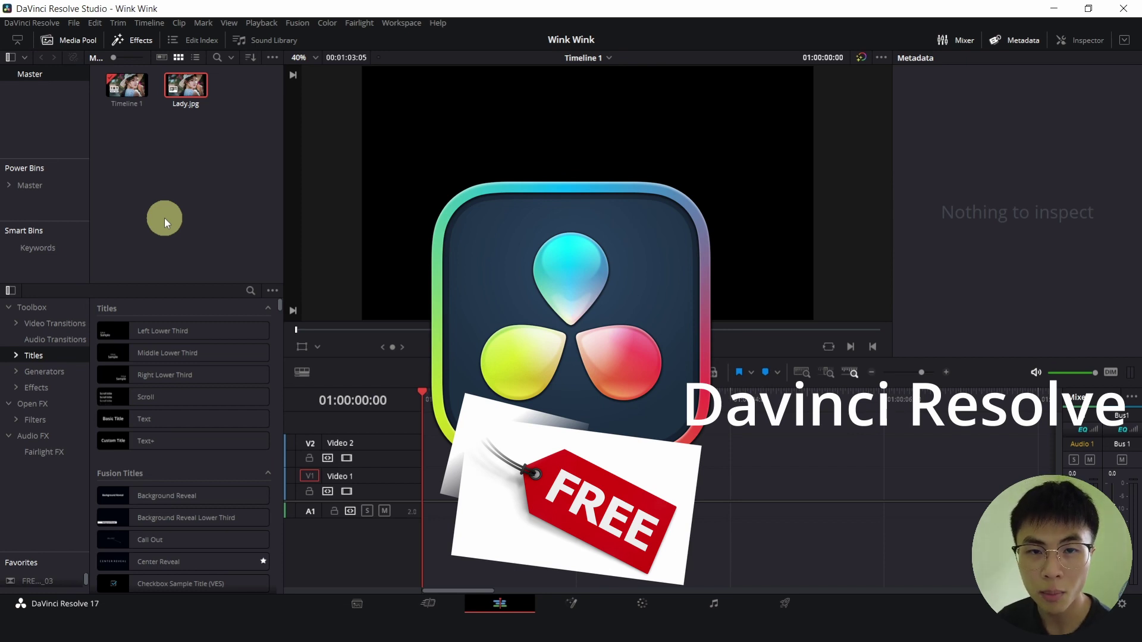
- Place Lady.jpg at the start of the Video 1 track and split the clip at 01:00:00:15
double_click(186, 85)
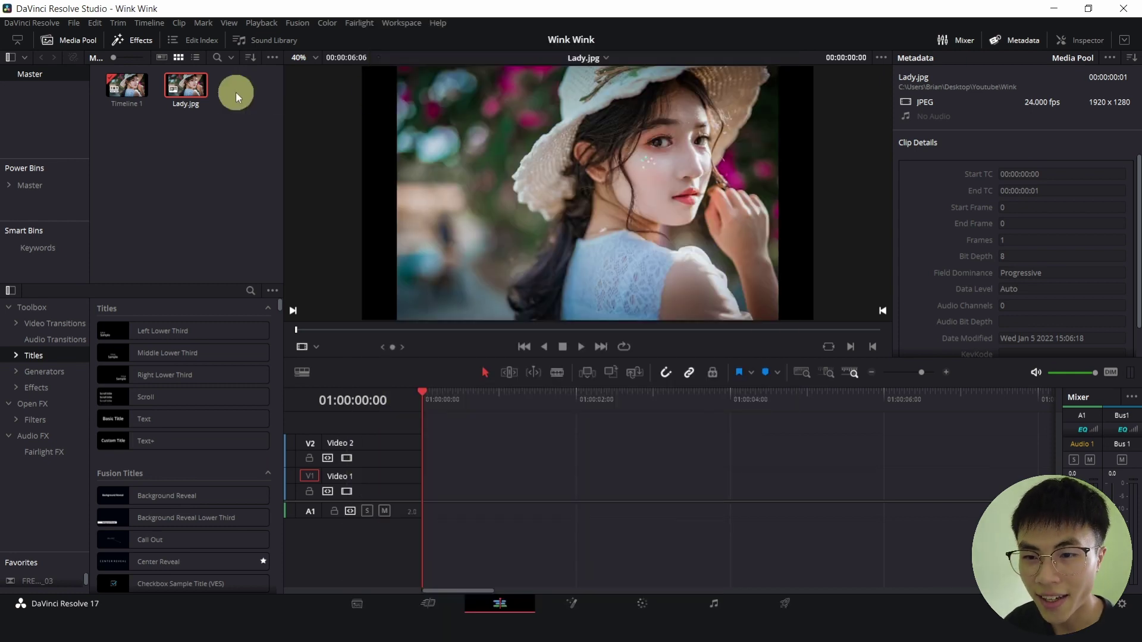
left_click_drag(184, 87, 431, 501)
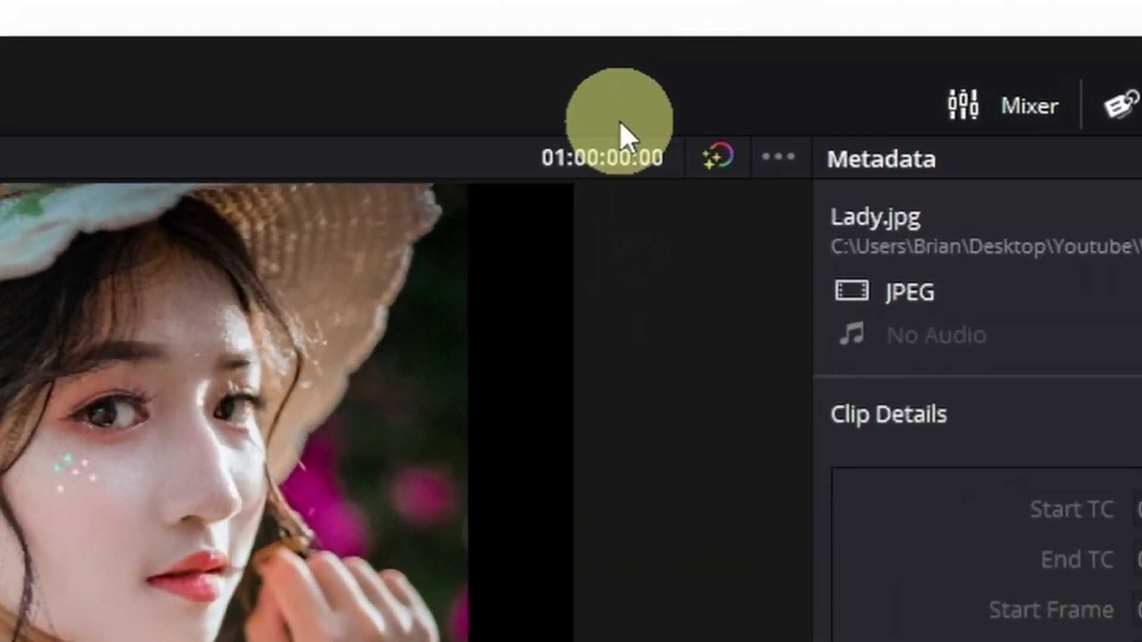
left_click(611, 161)
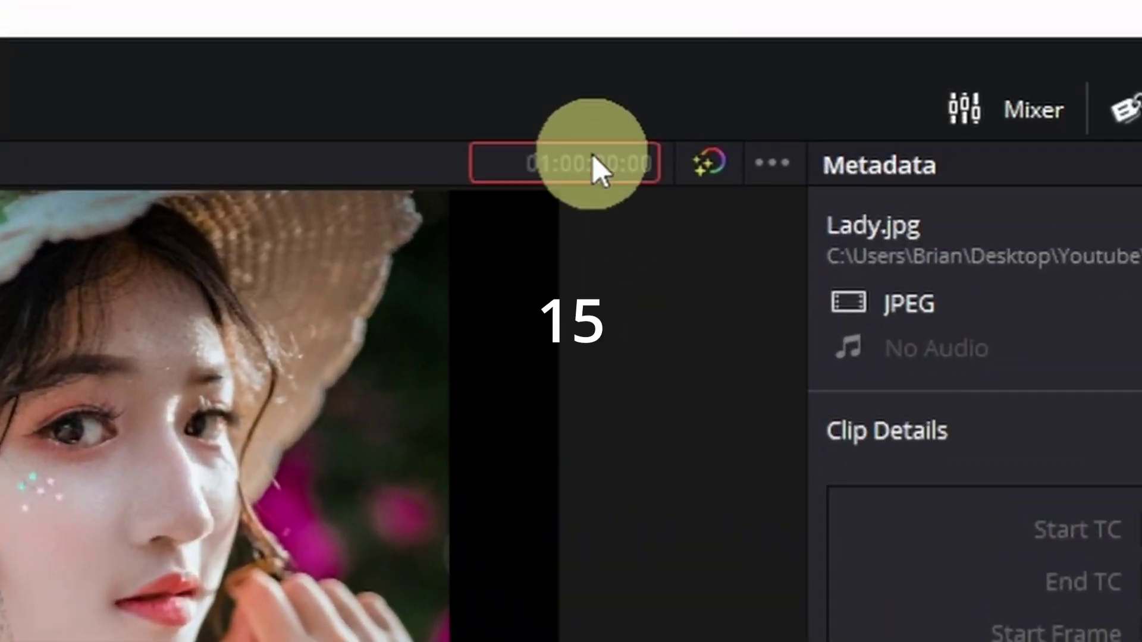
key("Return")
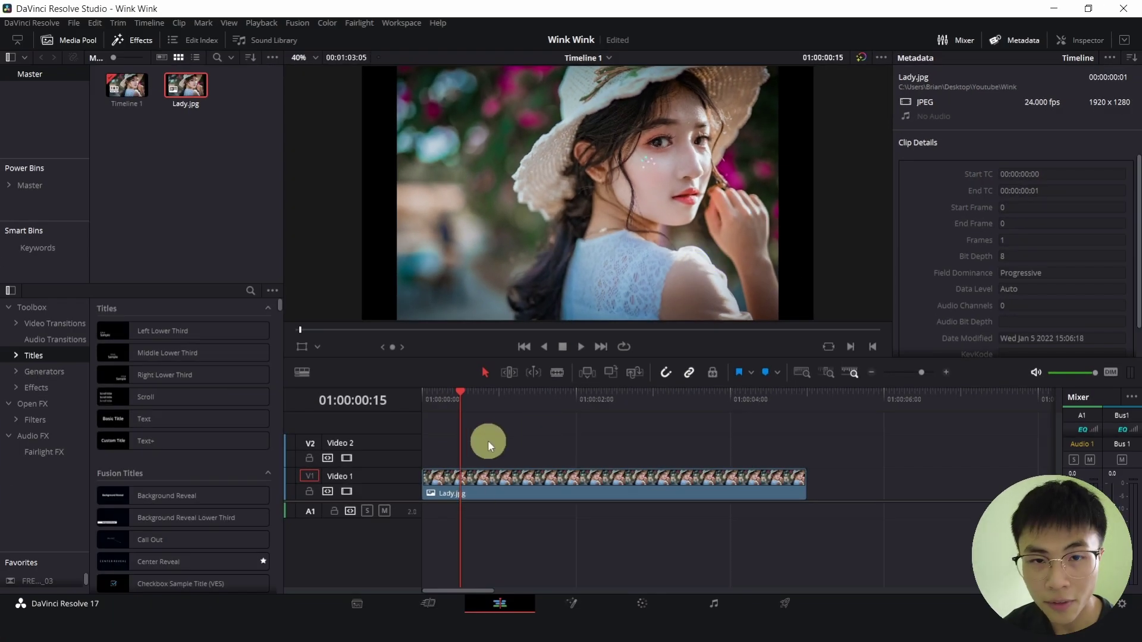
left_click(555, 494)
key("ctrl+b")
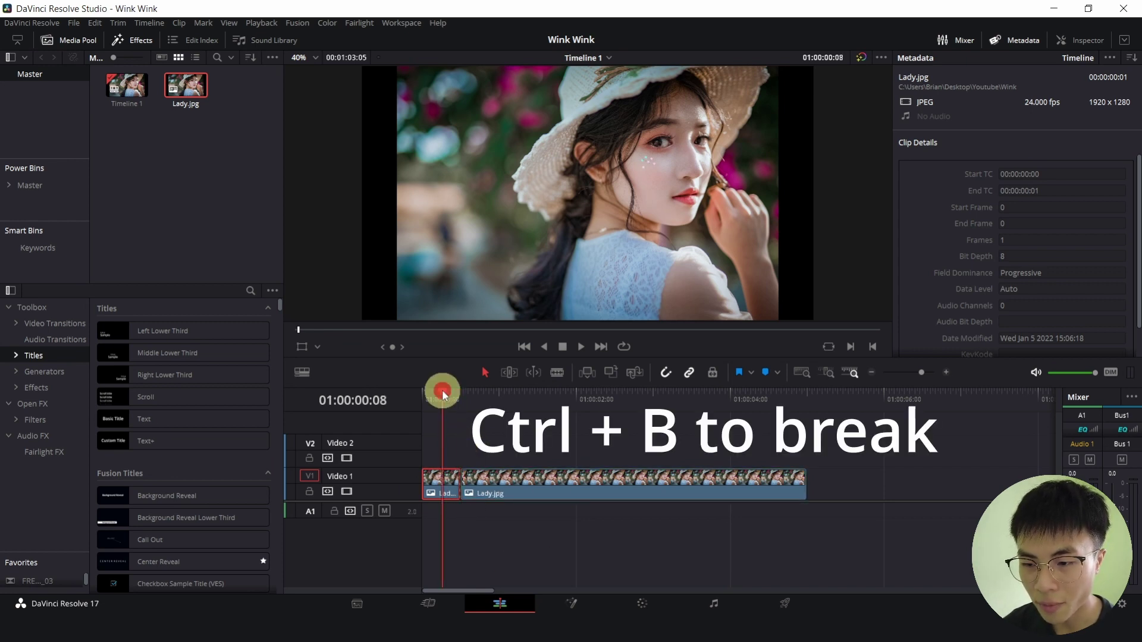
- Add a Grid Warp node after MediaIn1 in the first clip's Fusion composition and show its Source grid
left_click(572, 604)
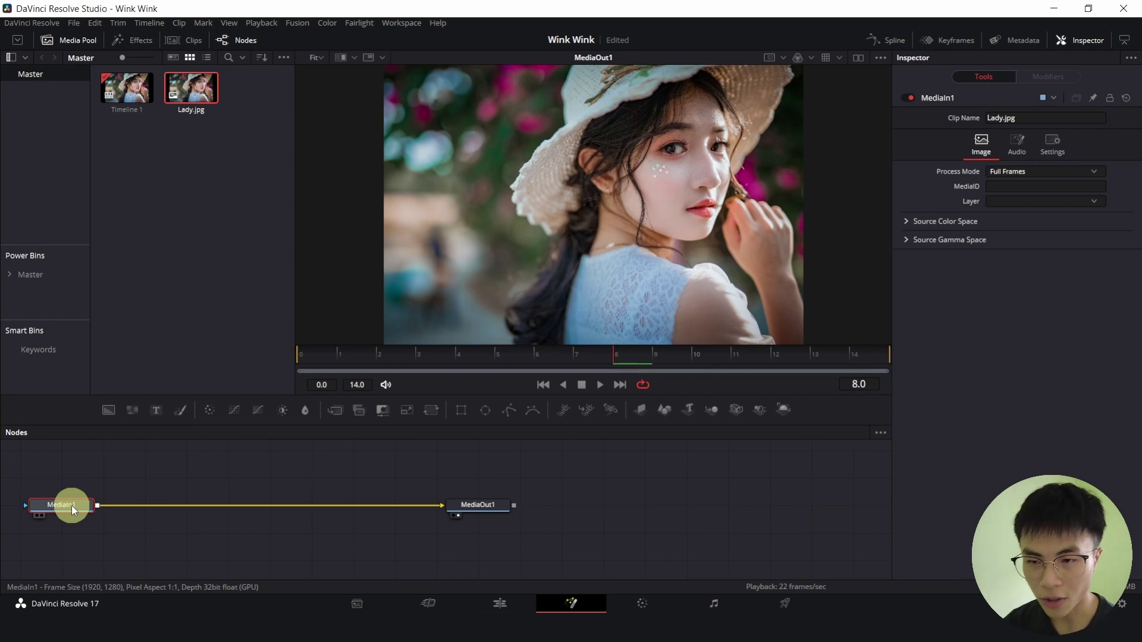
key("ctrl+space")
type("grid")
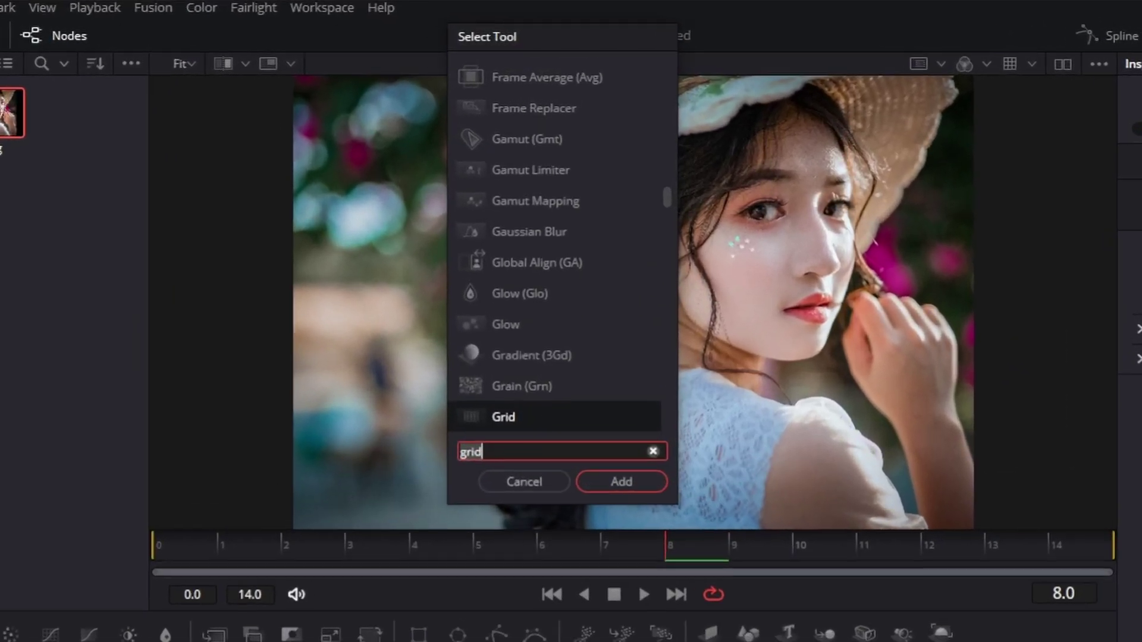
key("Down")
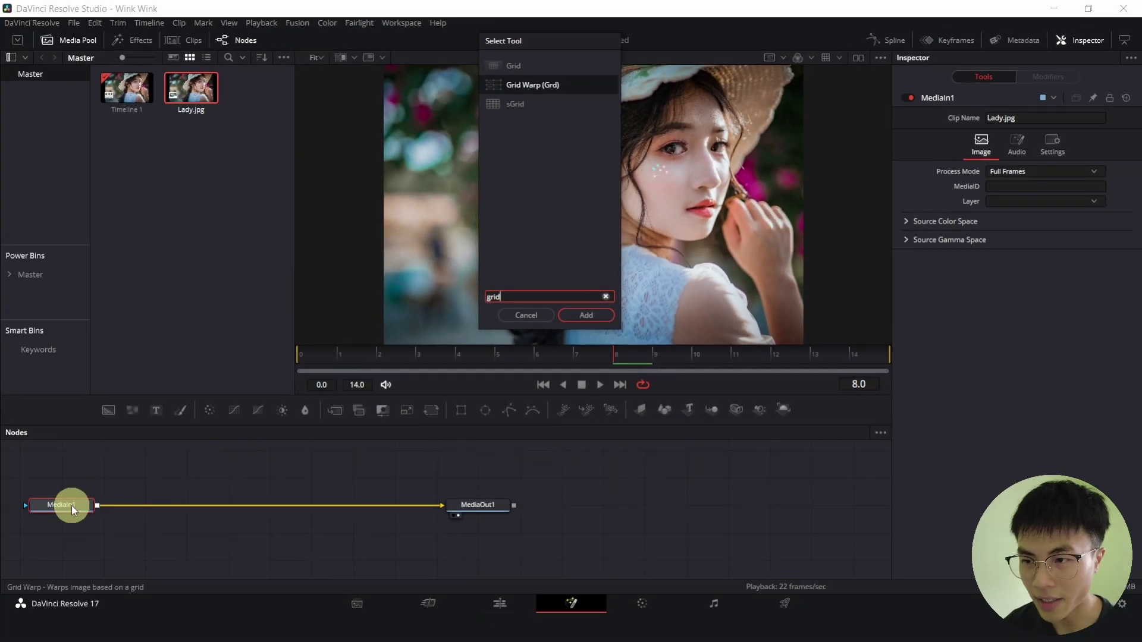
key("Return")
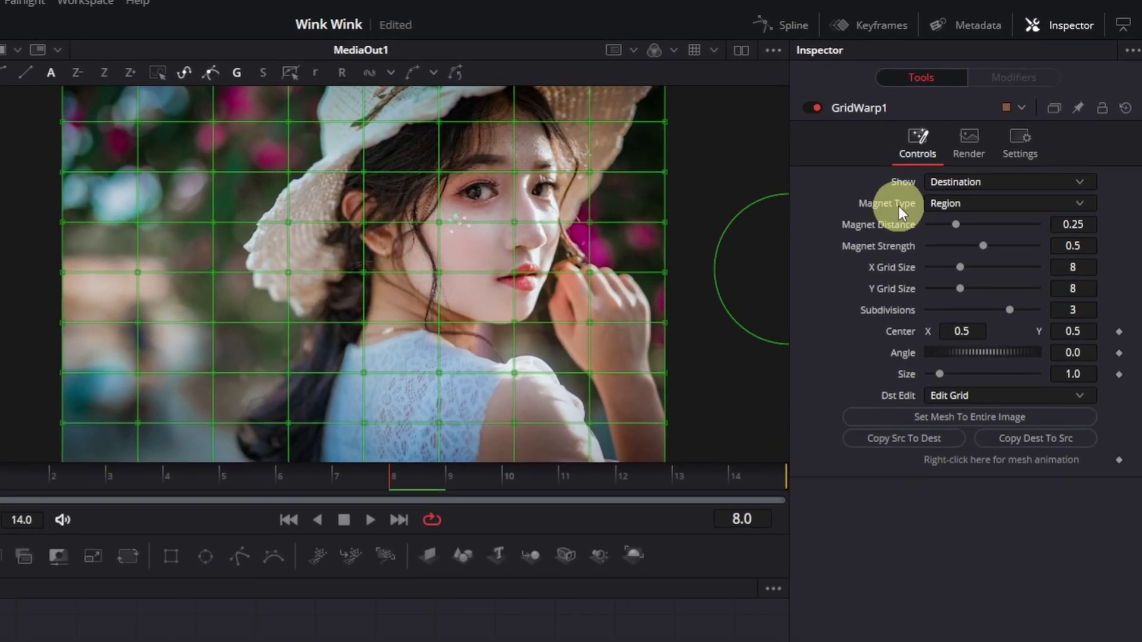
left_click(967, 183)
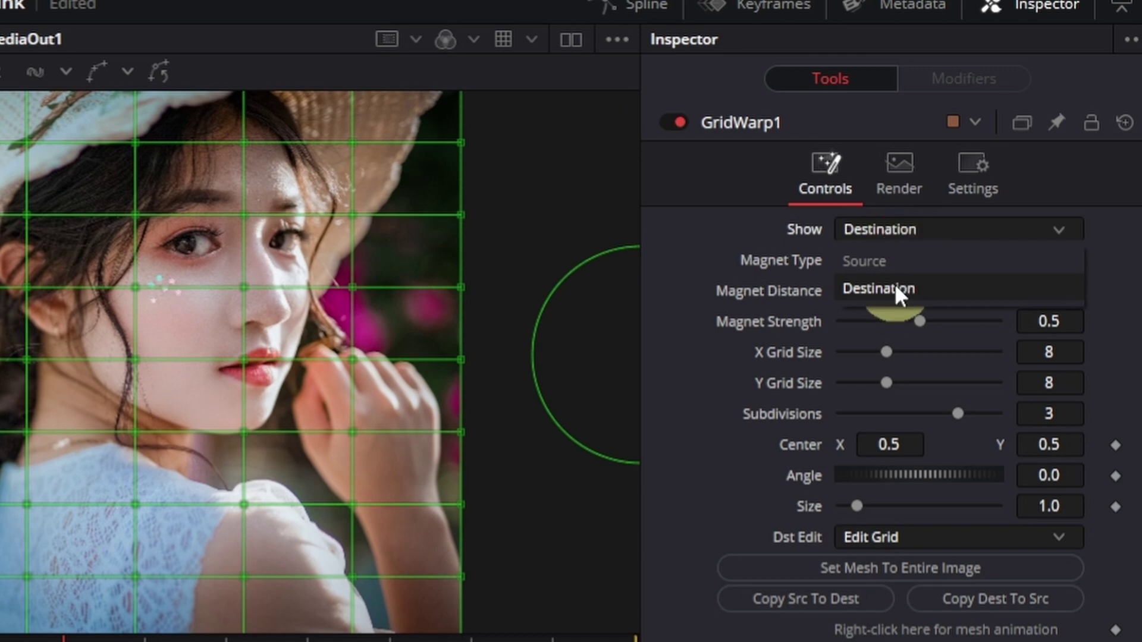
left_click(899, 261)
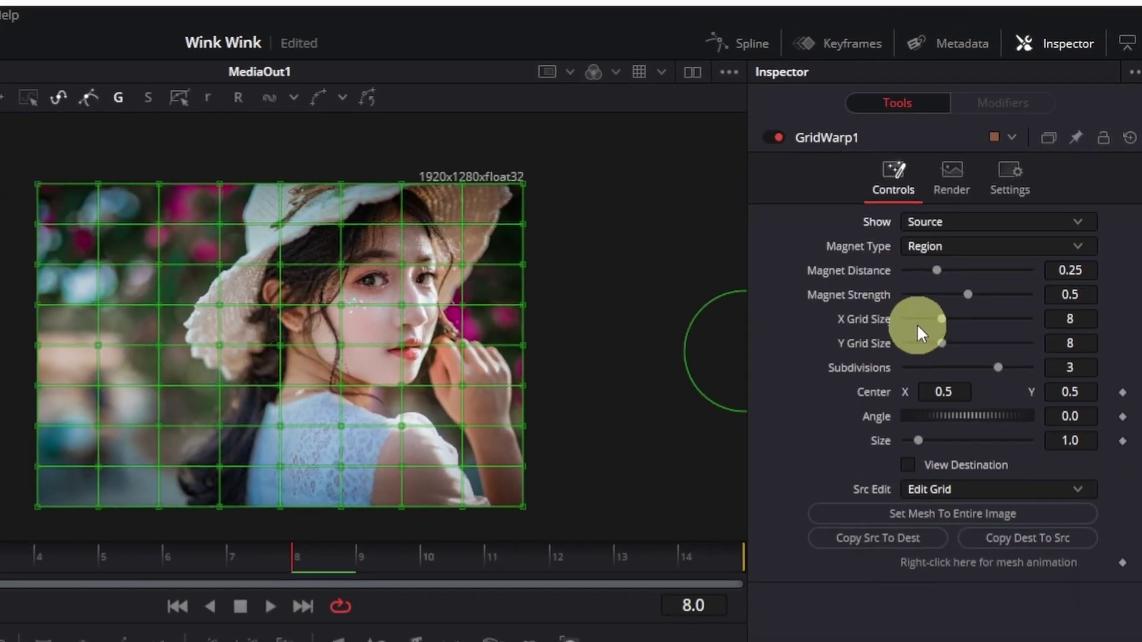
- Try an X grid size of 13 and a Y grid size of 15, and reset both to 8
left_click_drag(941, 324, 969, 323)
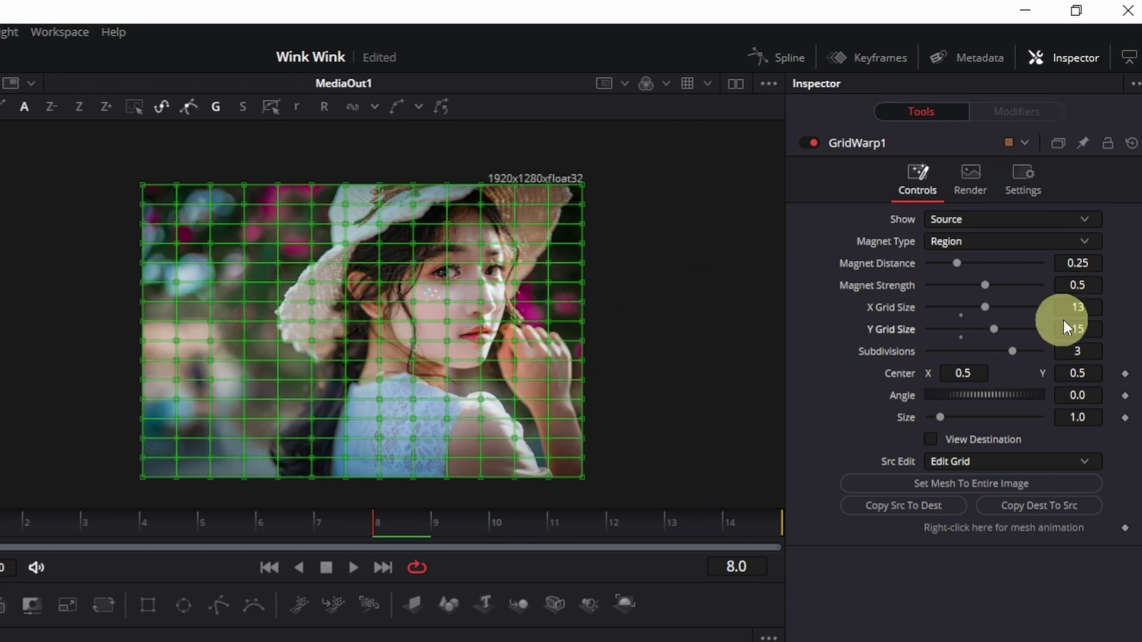
double_click(895, 307)
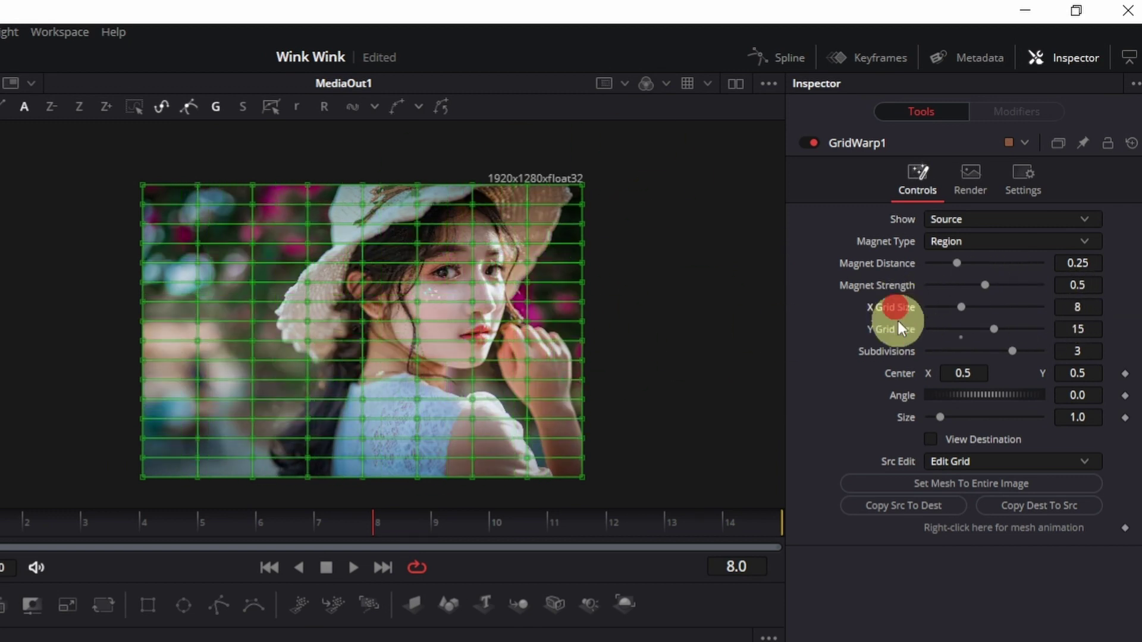
double_click(902, 327)
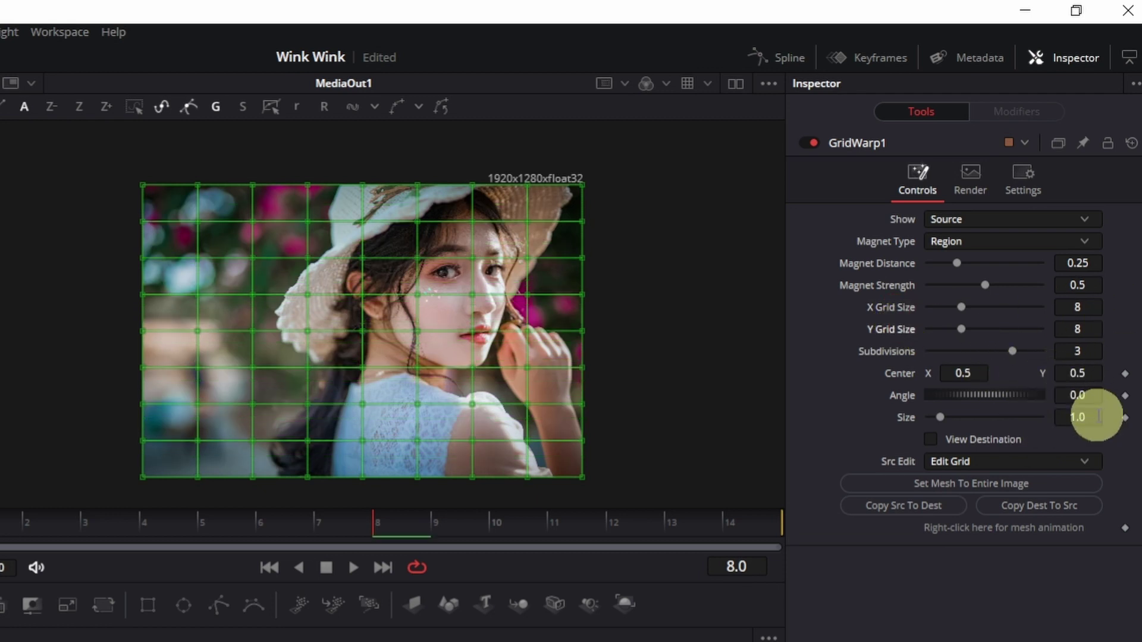
- Shrink the source grid to size 0.141 and center it near the woman's fully visible eye at X 0.692, Y 0.68
left_click_drag(1090, 422, 331, 483)
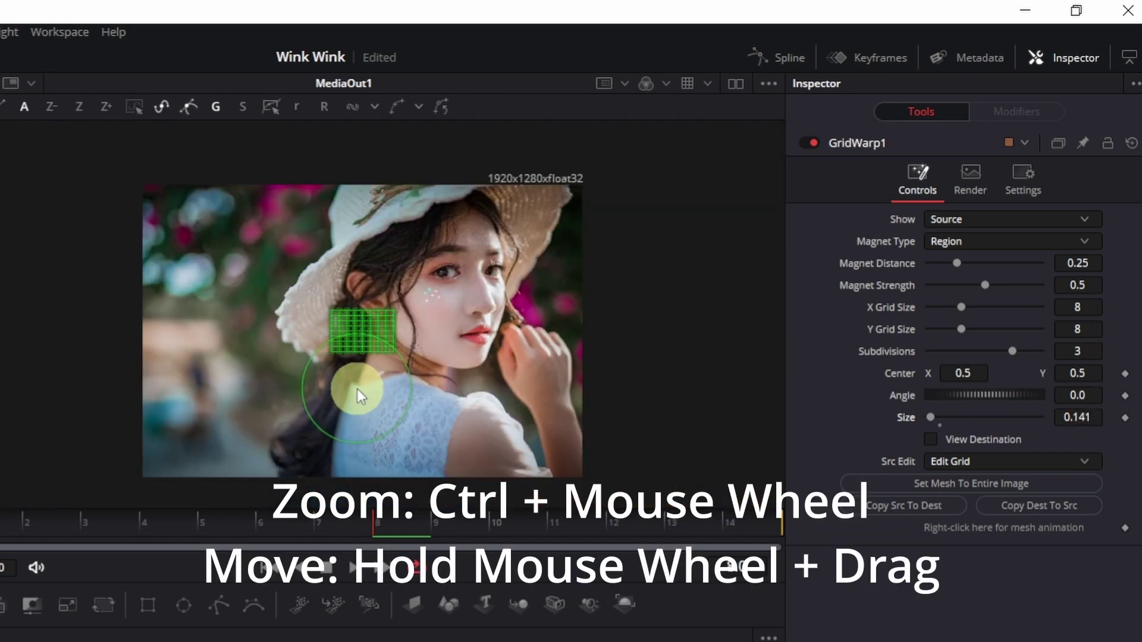
scroll(357, 388, "up", 2)
scroll(357, 388, "up", 2)
scroll(357, 388, "down", 2)
left_click_drag(424, 390, 176, 434)
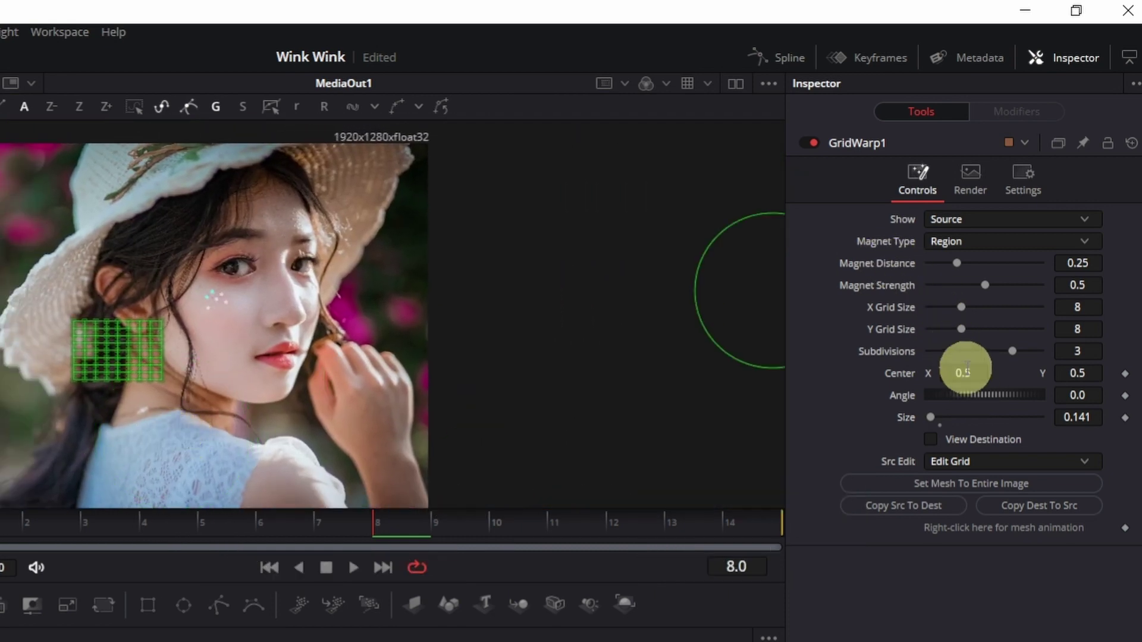
left_click_drag(967, 373, 409, 363)
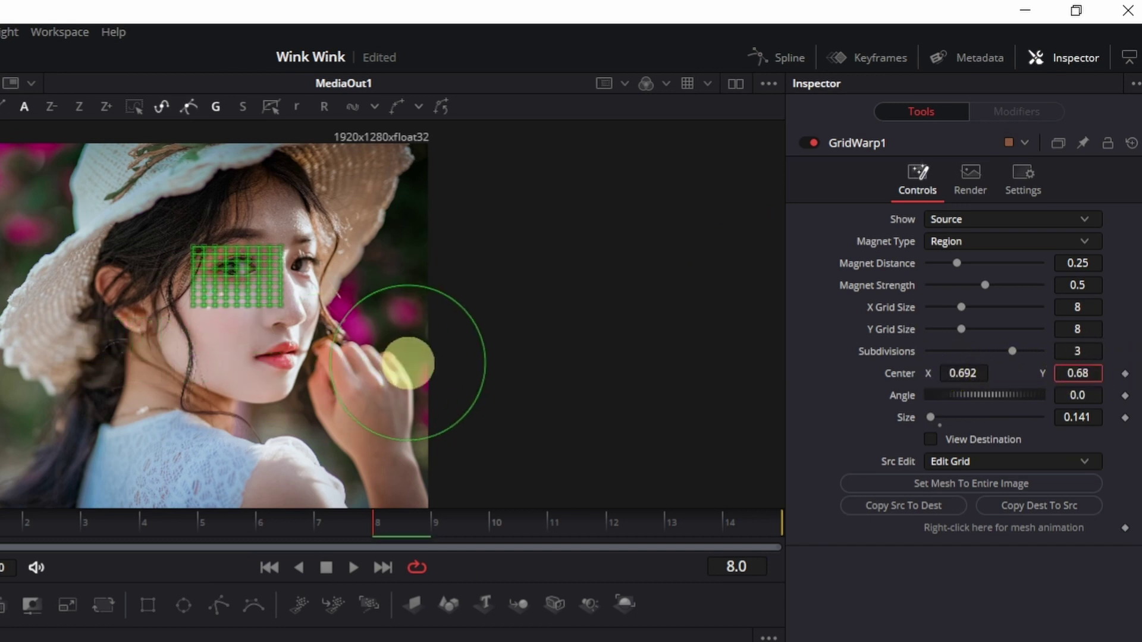
- Fit the source grid tightly around the eye with size 0.095 and center X 0.685, Y 0.705
scroll(393, 310, "up", 6)
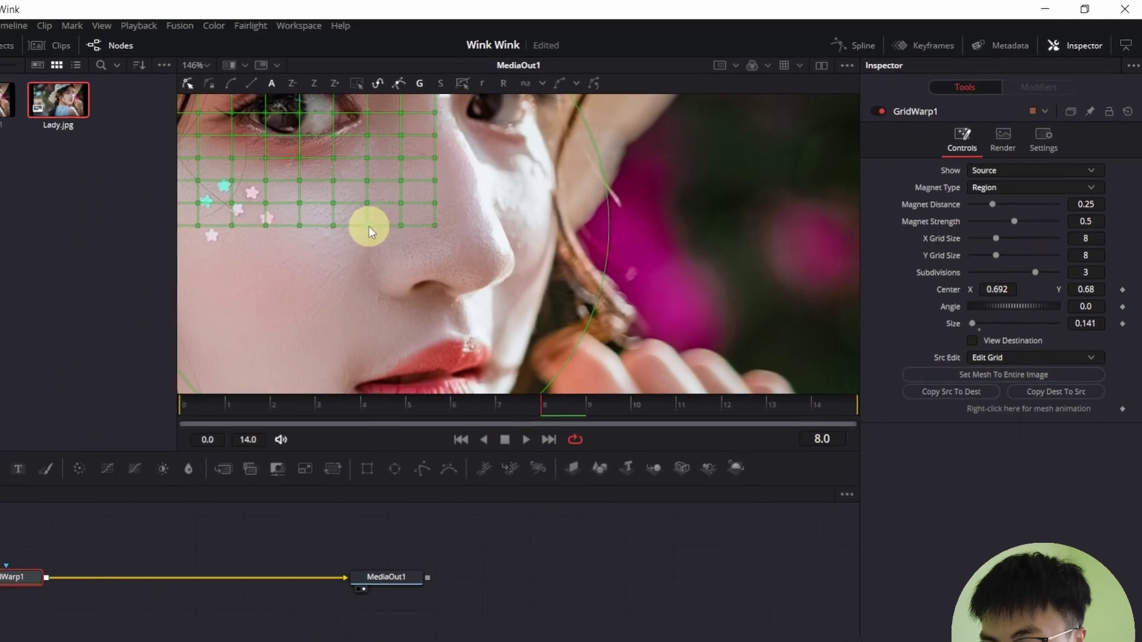
left_click_drag(192, 283, 310, 408)
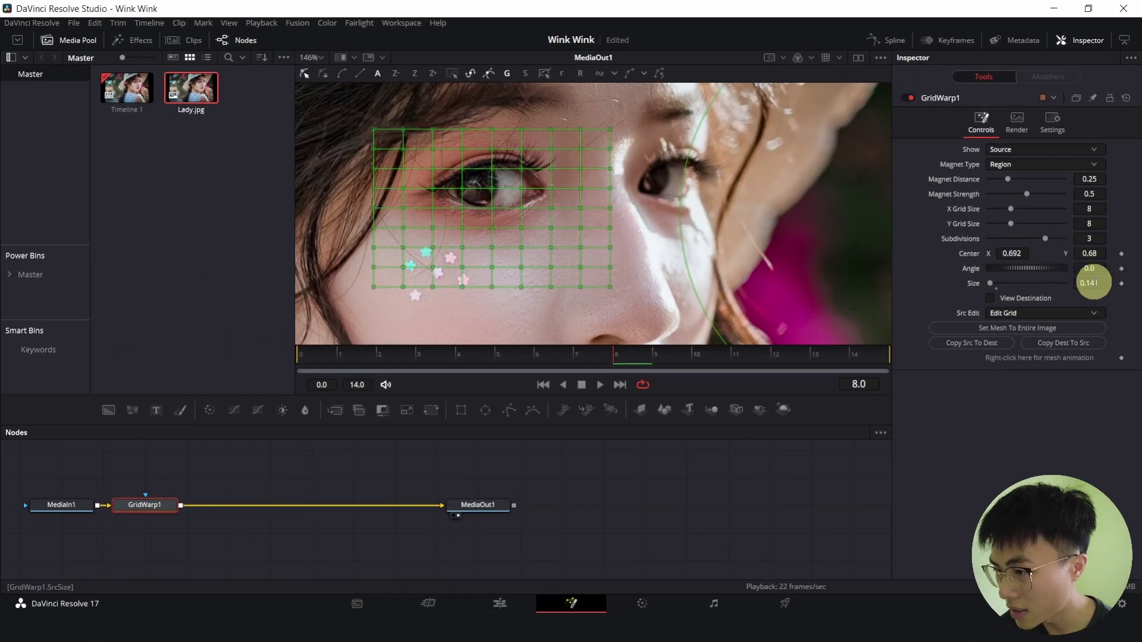
left_click_drag(1093, 282, 1091, 271)
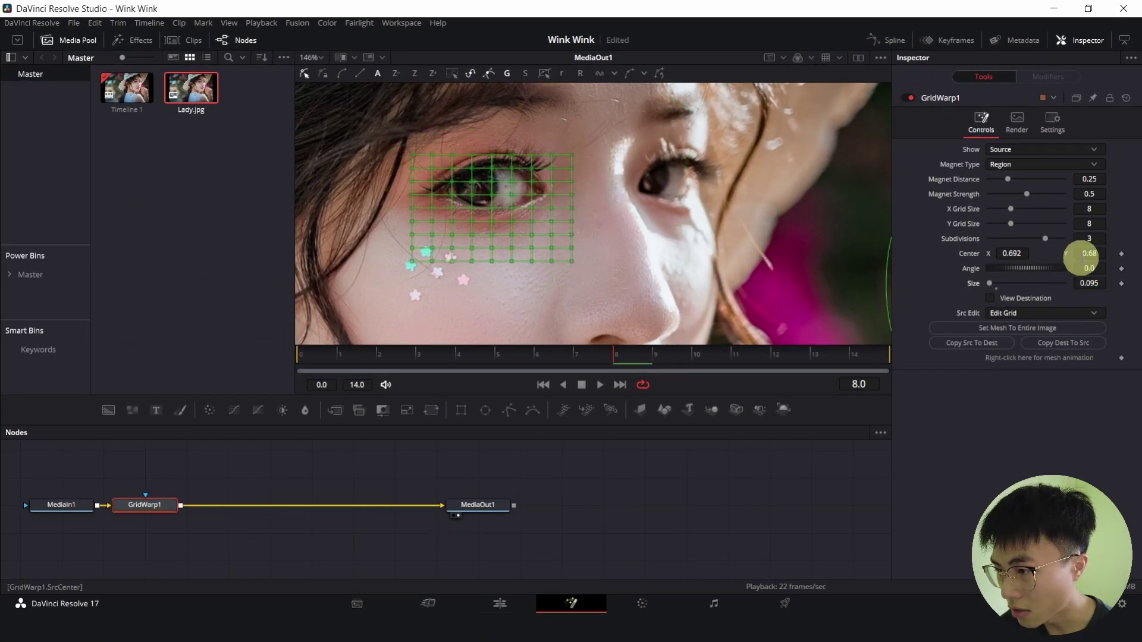
left_click_drag(1100, 248, 1106, 248)
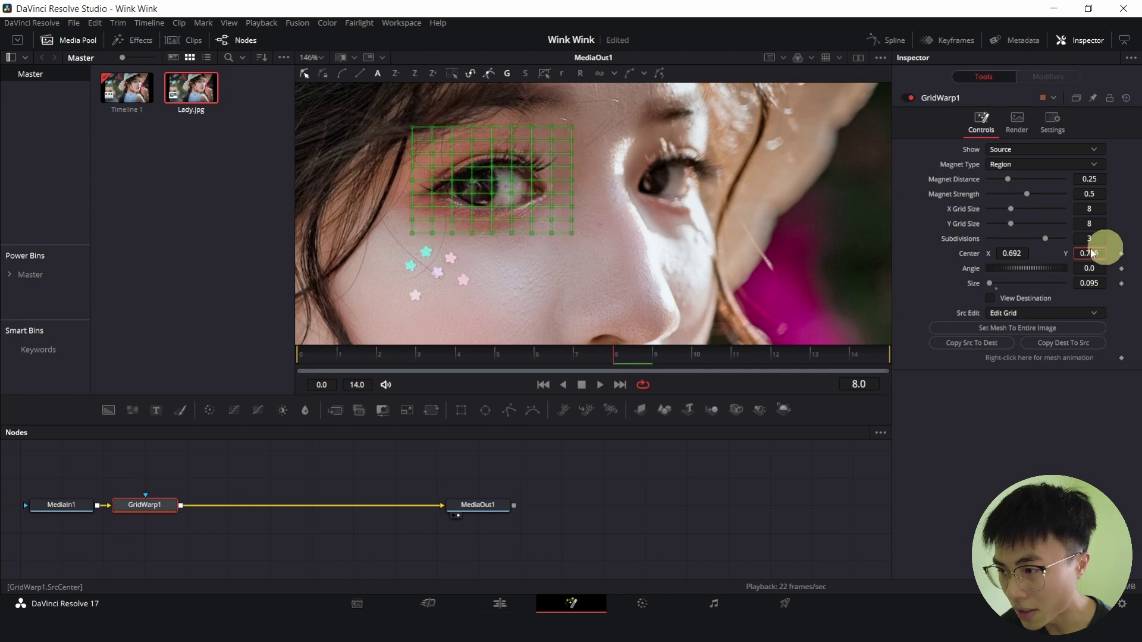
left_click_drag(1023, 253, 1019, 253)
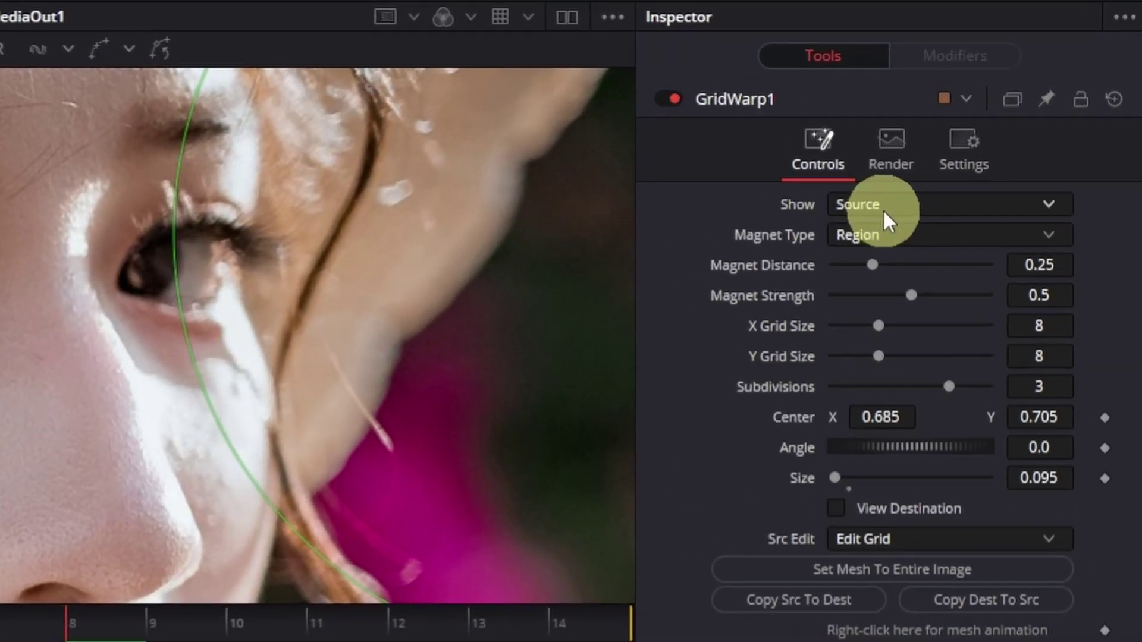
- Show the Destination grid and copy the source grid onto it
left_click(882, 209)
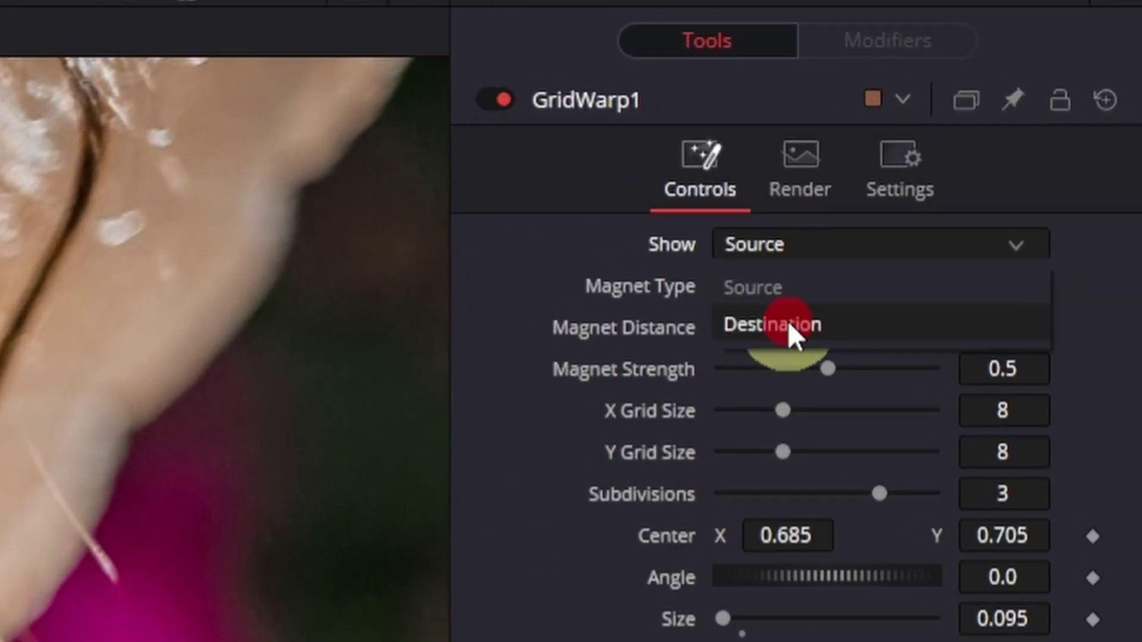
left_click(880, 266)
scroll(27, 530, "down", 5)
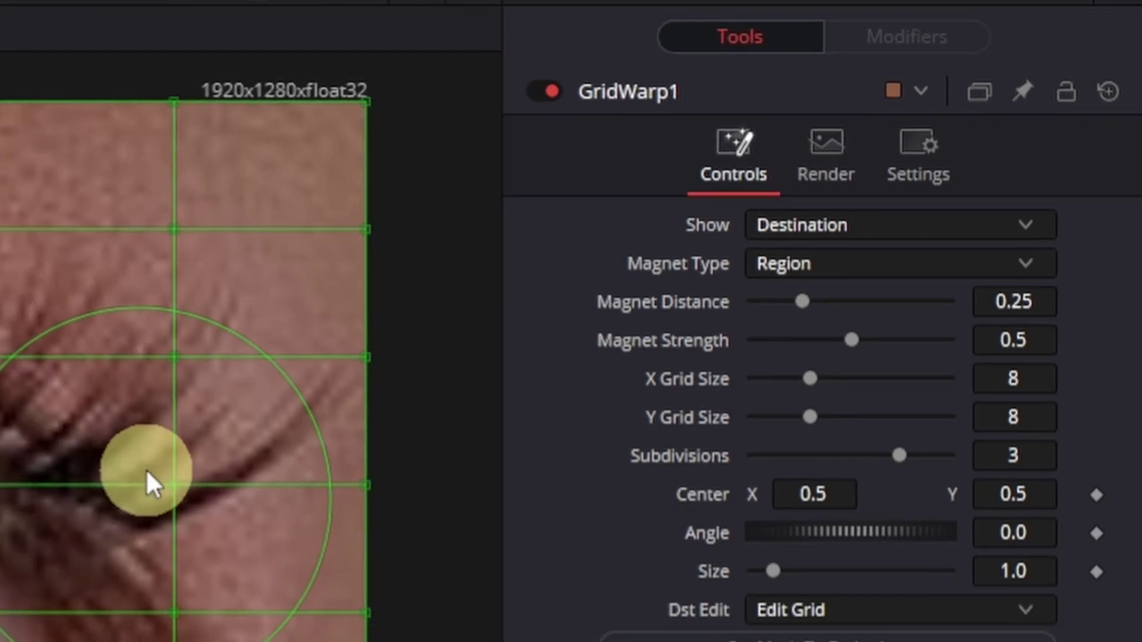
left_click_drag(44, 549, 123, 486)
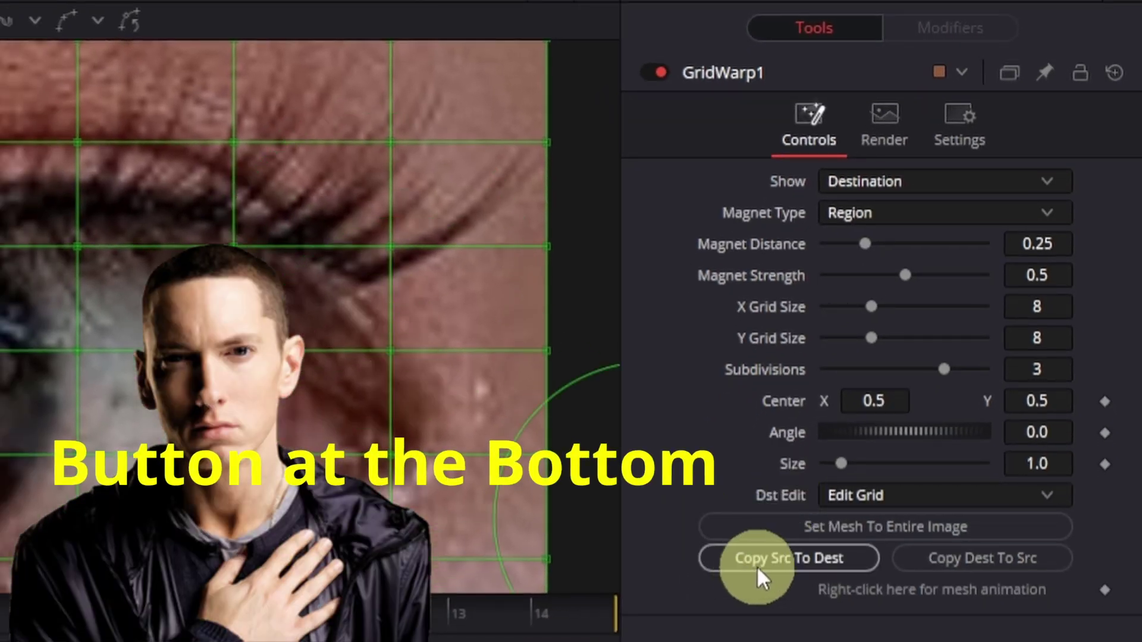
left_click(800, 562)
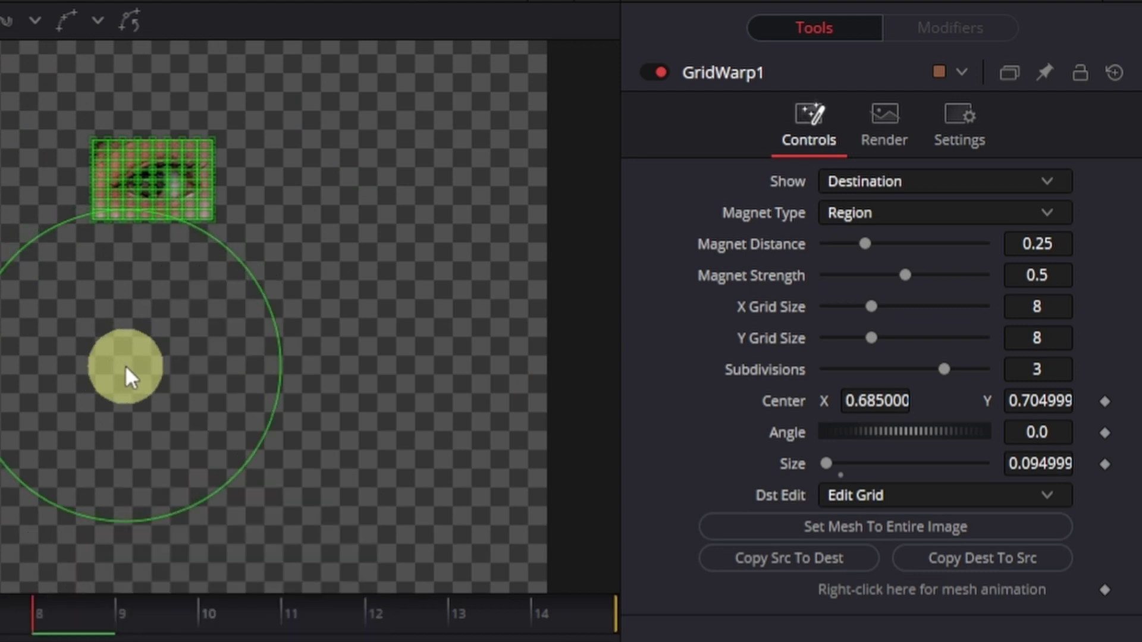
- Turn off Black Background in the Grid Warp's render settings and return to its main controls
left_click(879, 144)
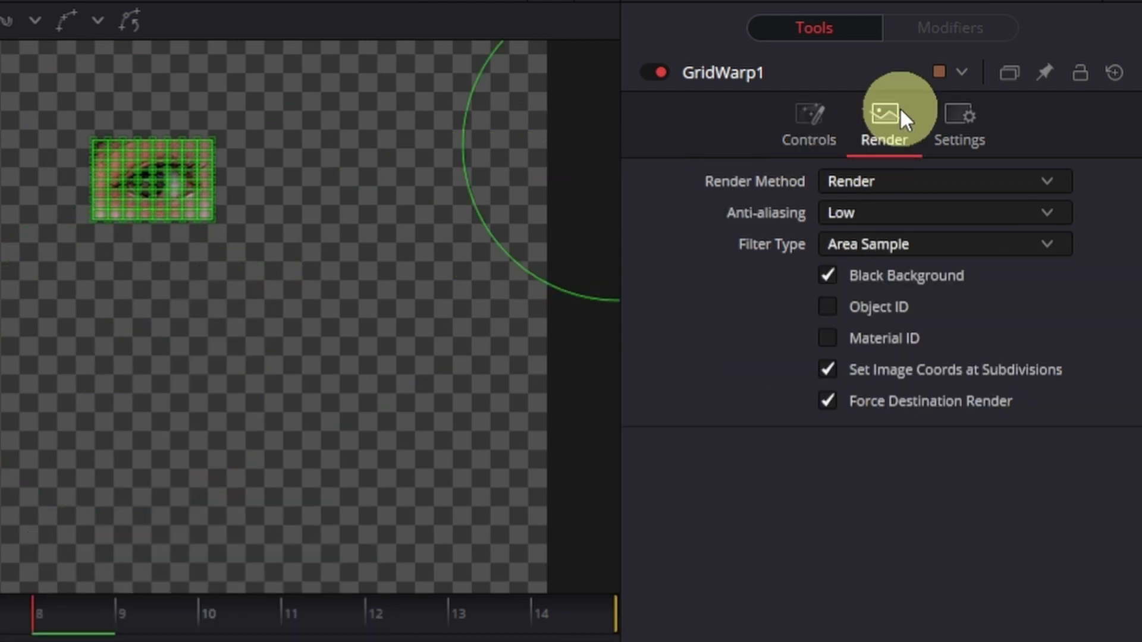
left_click(833, 273)
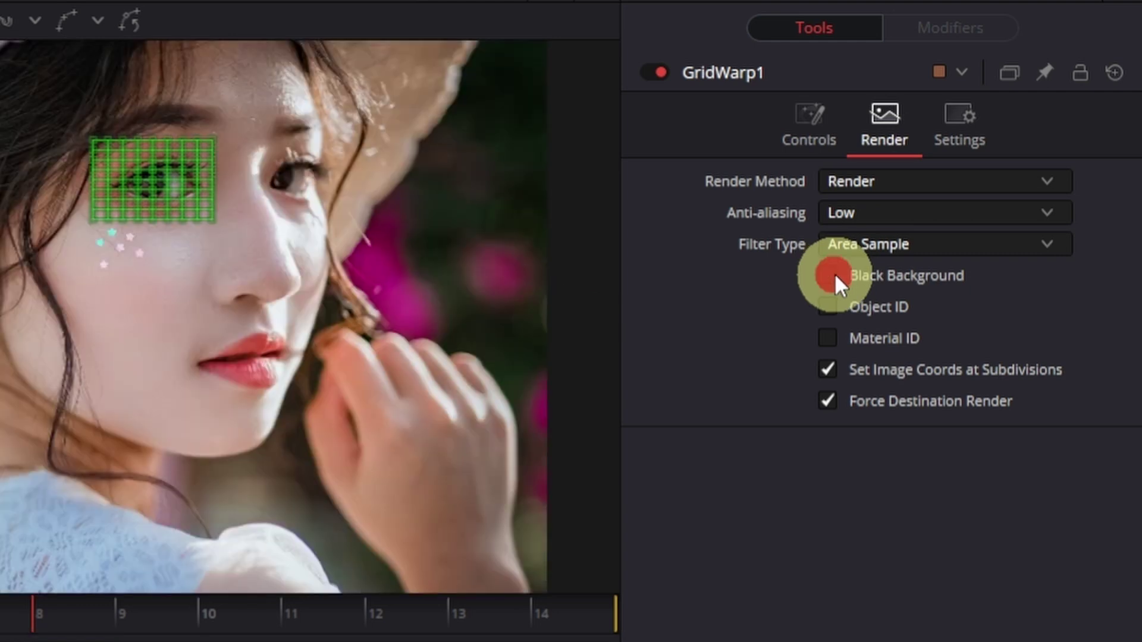
left_click(813, 127)
- Set the destination grid's Magnet Type to Selected
scroll(227, 376, "up", 3)
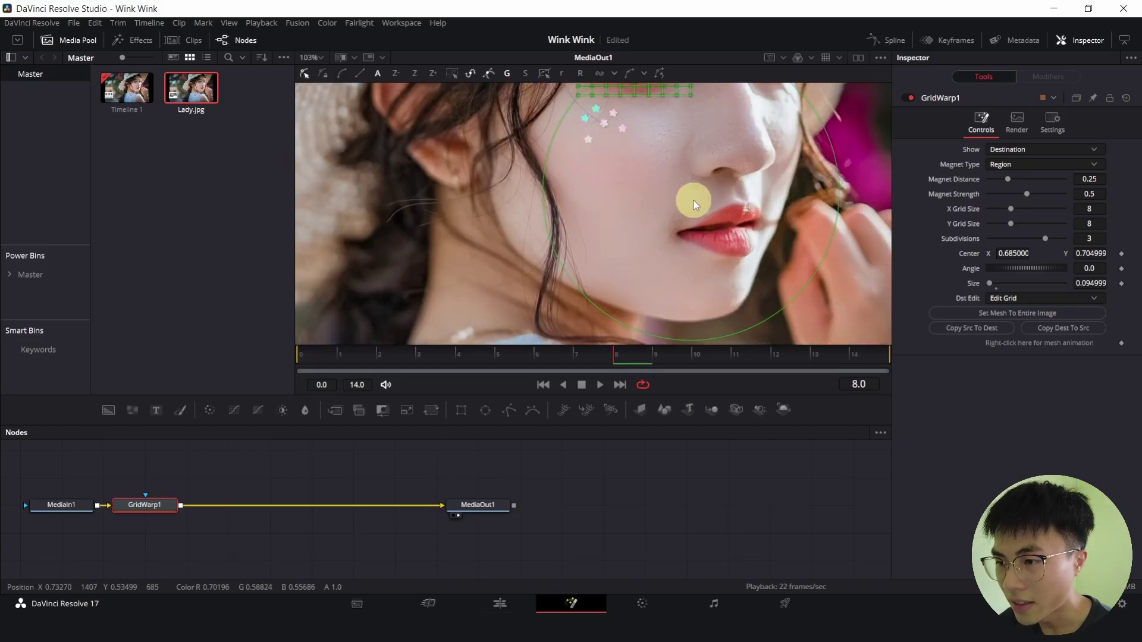
left_click_drag(202, 291, 151, 522)
scroll(669, 310, "up", 2)
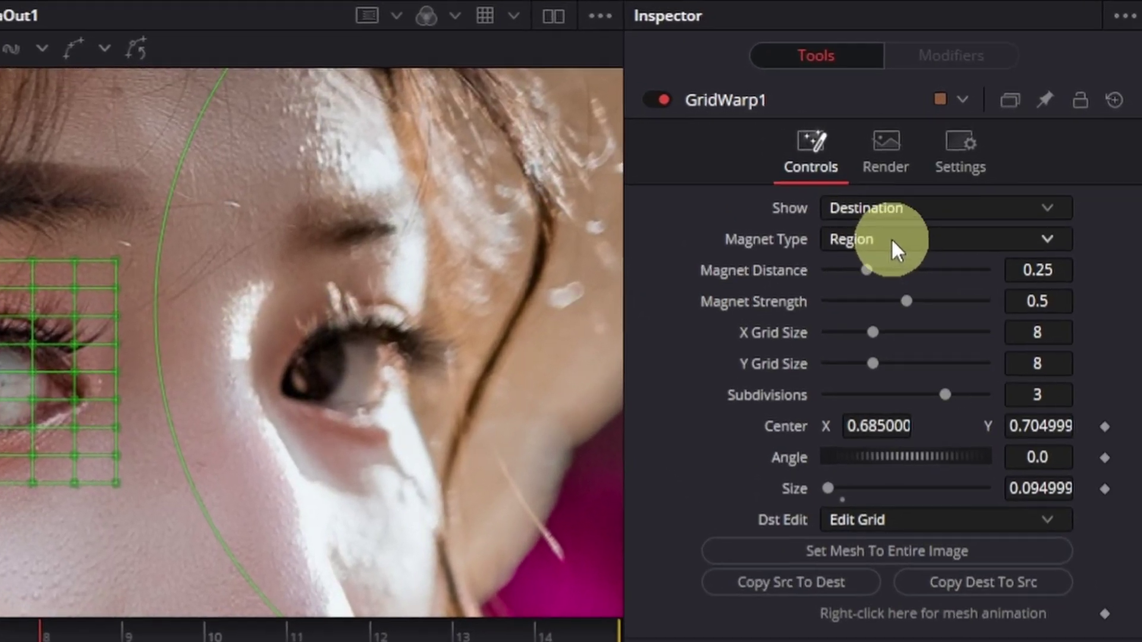
left_click(891, 238)
left_click(880, 275)
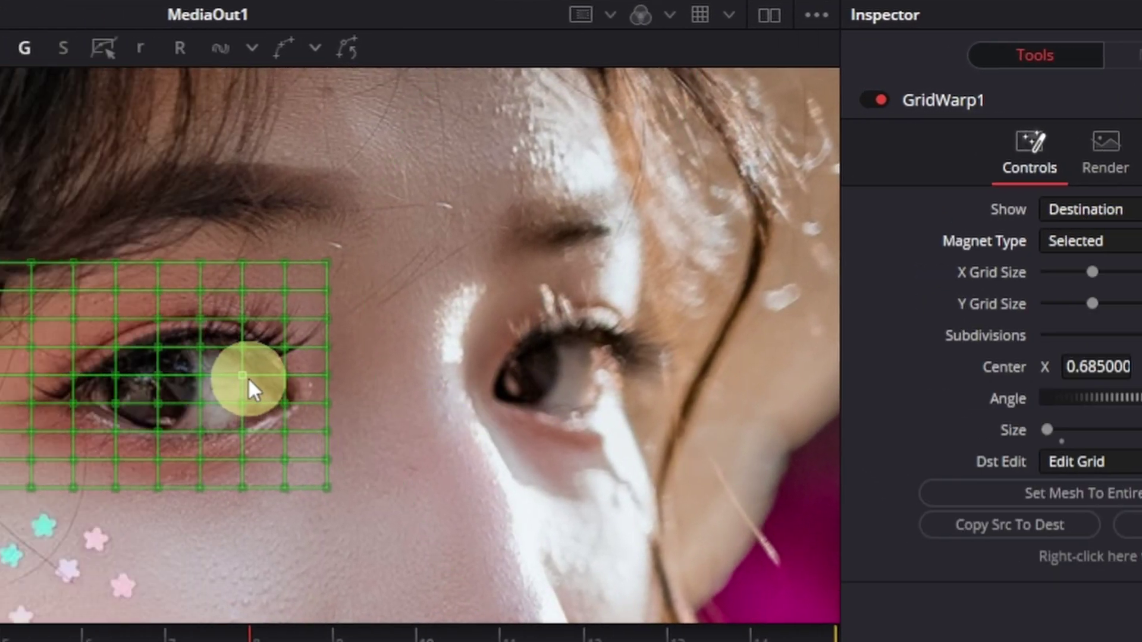
- Try moving single grid points at the eye's inner corner and lower lid, and undo the moves
mouse_move(19, 378)
left_mouse_down()
mouse_move(0, 377)
mouse_move(31, 375)
left_mouse_up()
scroll(678, 470, "up", 2)
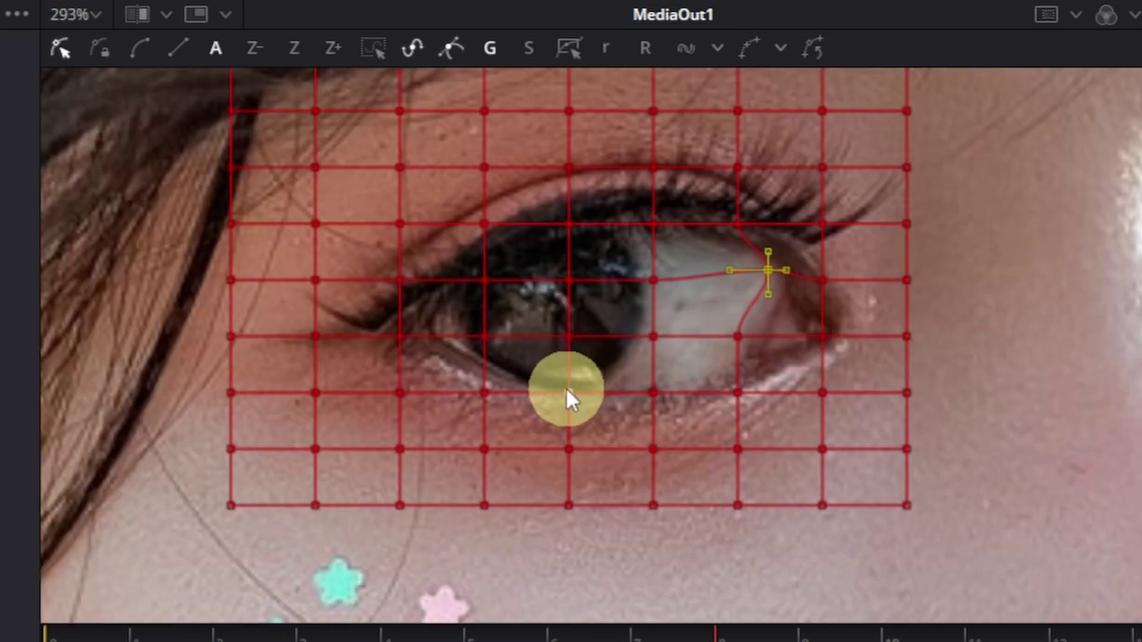
left_click_drag(568, 391, 654, 377)
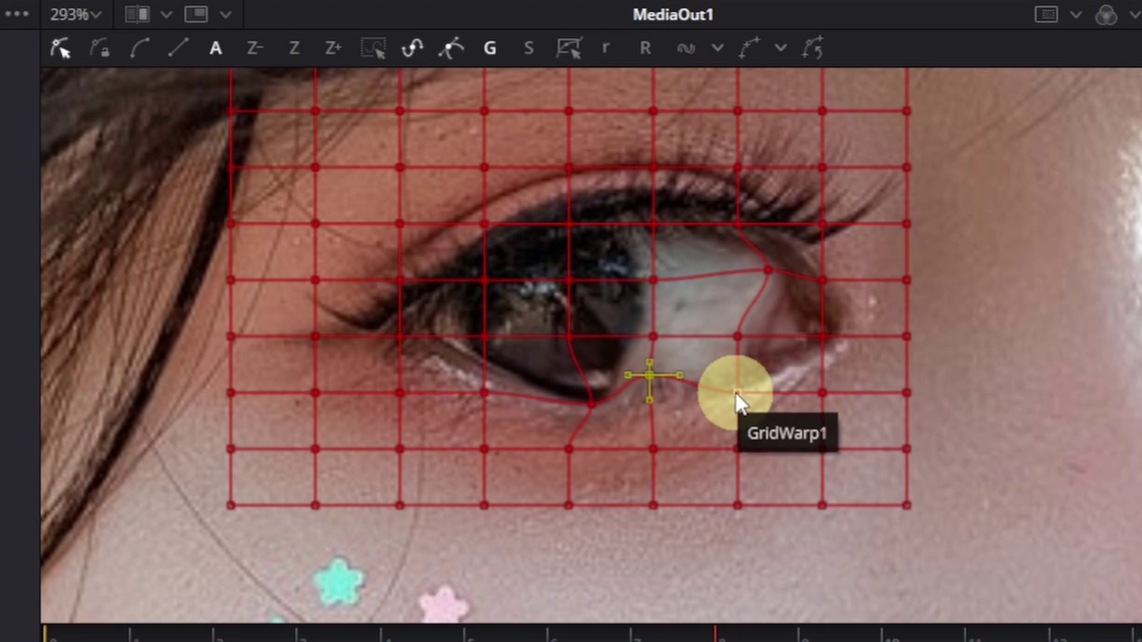
key("ctrl+z")
key("ctrl+z")
key("ctrl+z")
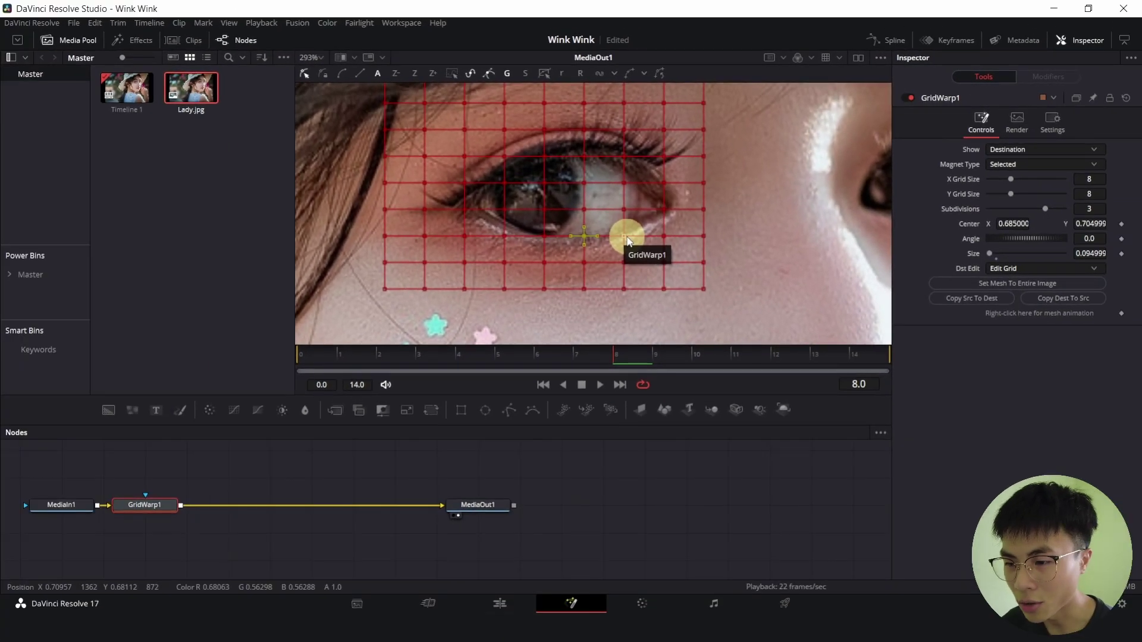
scroll(642, 274, "down", 2)
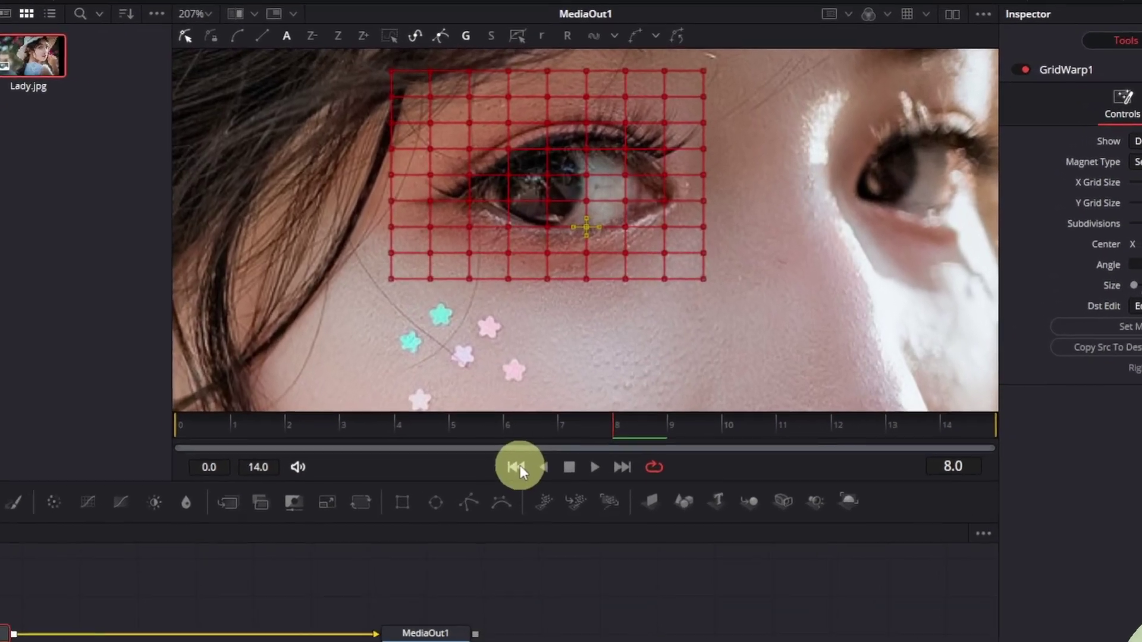
- Keyframe the Grid Warp's mesh animation at frame 0 and at frame 14 with the eye still open
left_click(516, 467)
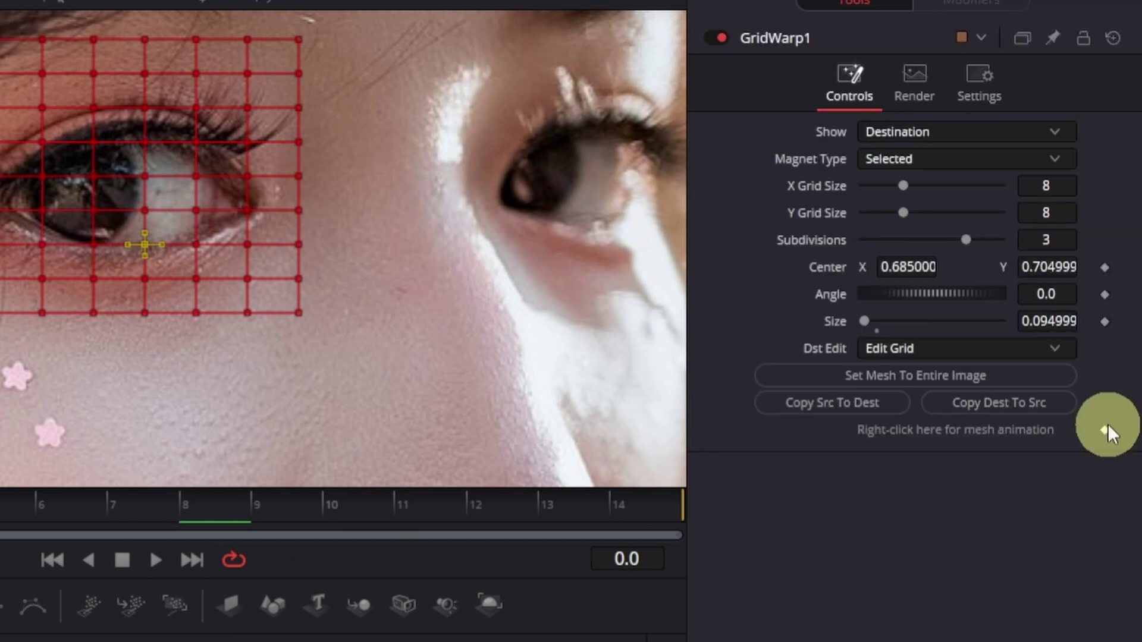
left_click(1106, 428)
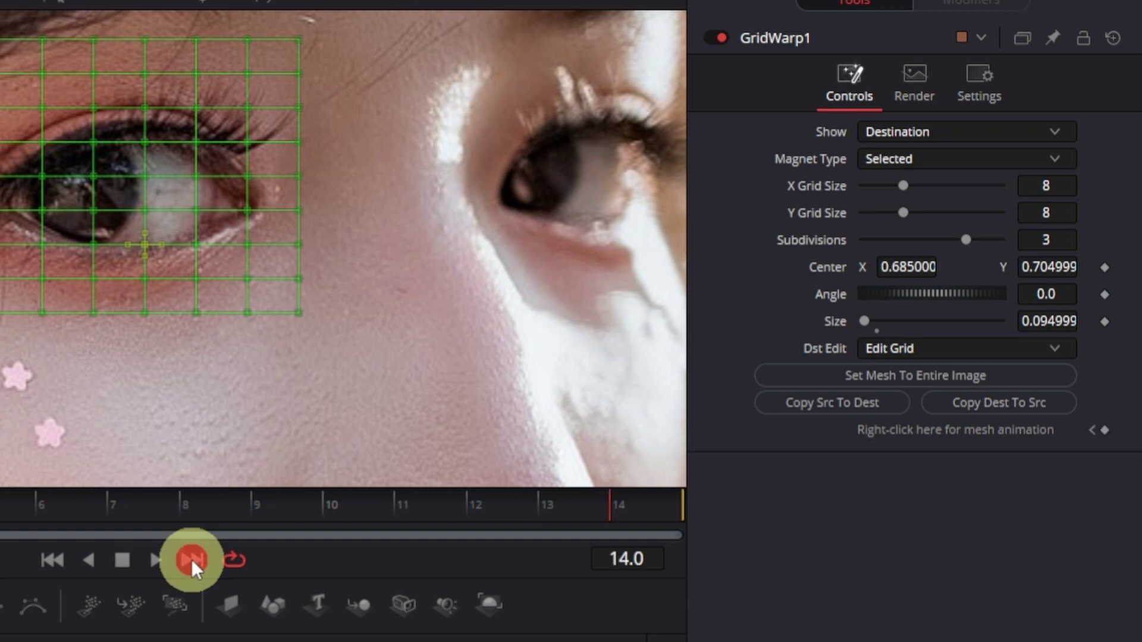
left_click(1104, 430)
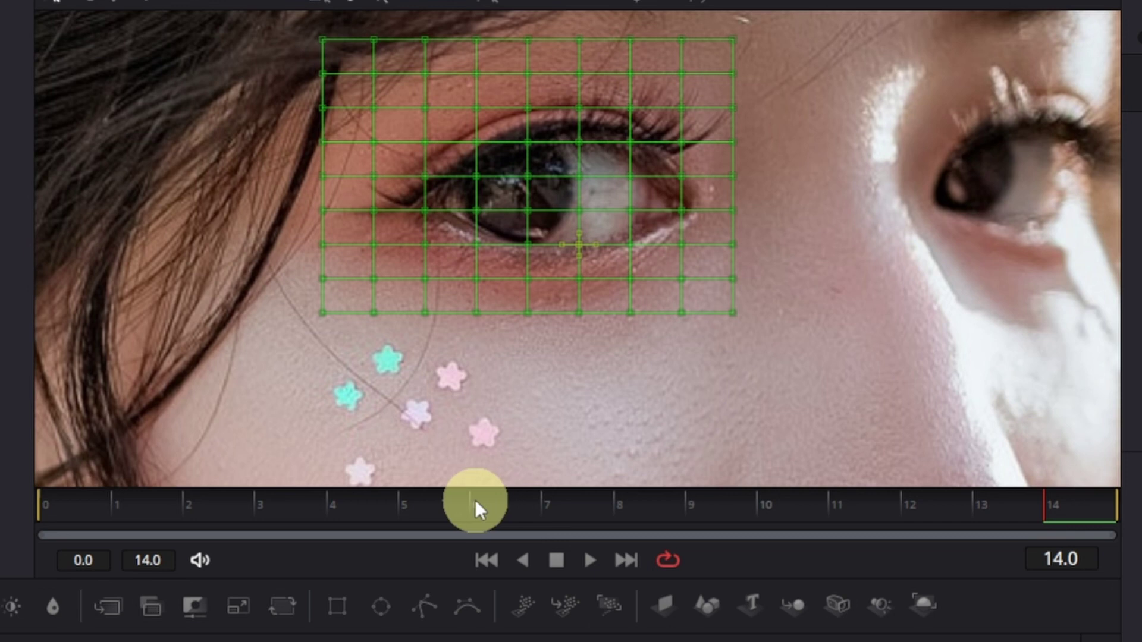
- At frame 6, select the inner points of the second-lowest grid row and raise them together toward the lower eyelid
left_click(476, 503)
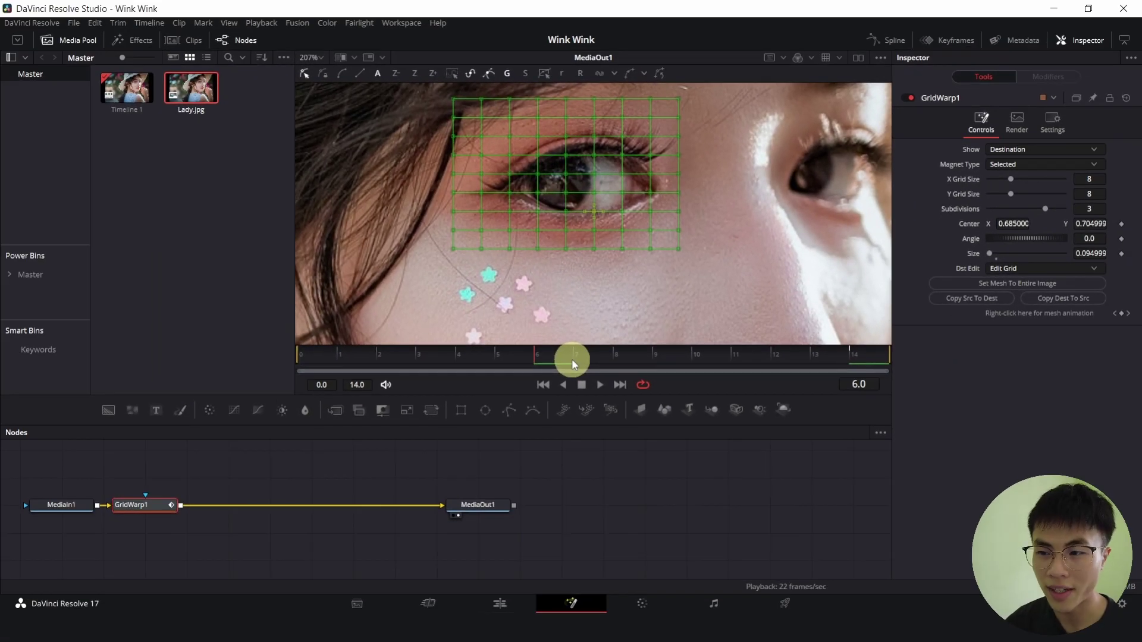
scroll(601, 313, "up", 6)
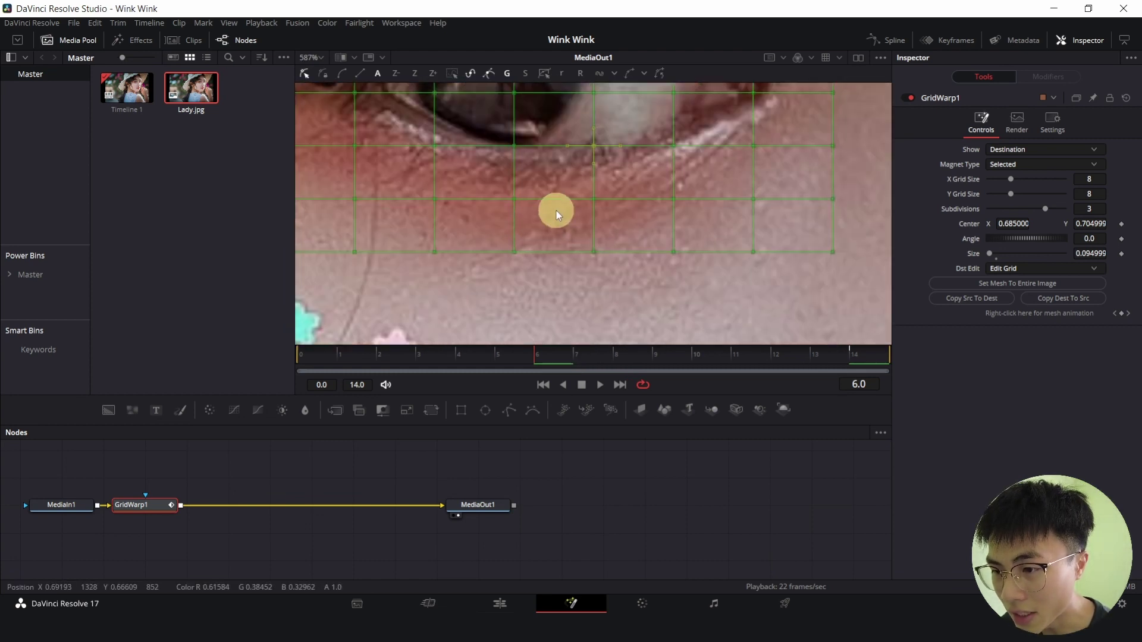
left_click(514, 199)
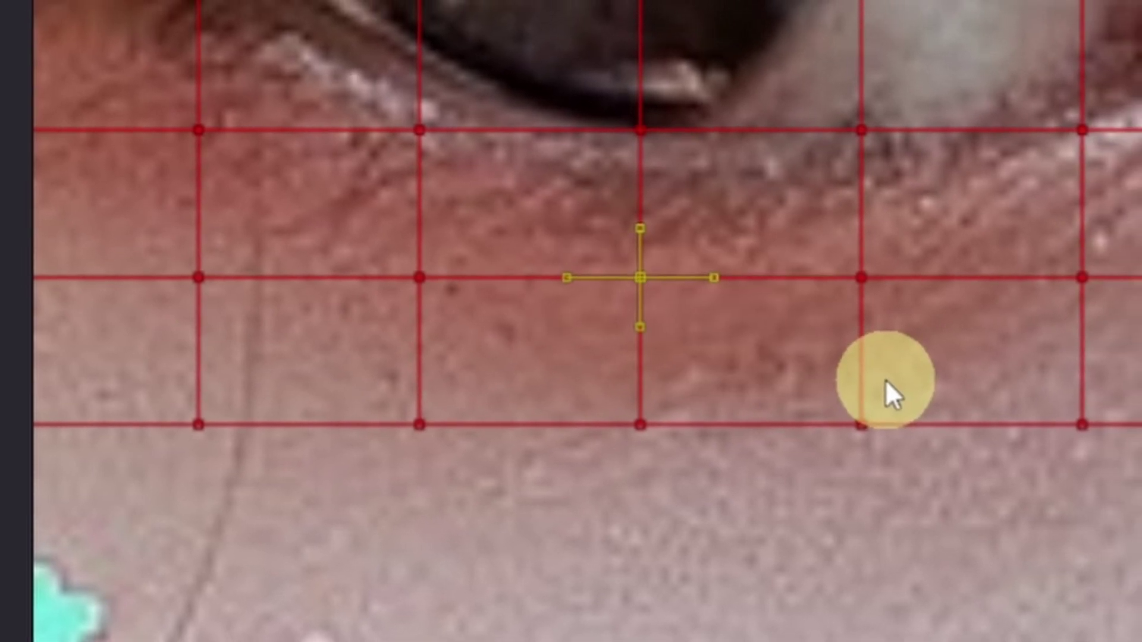
scroll(964, 385, "down", 3)
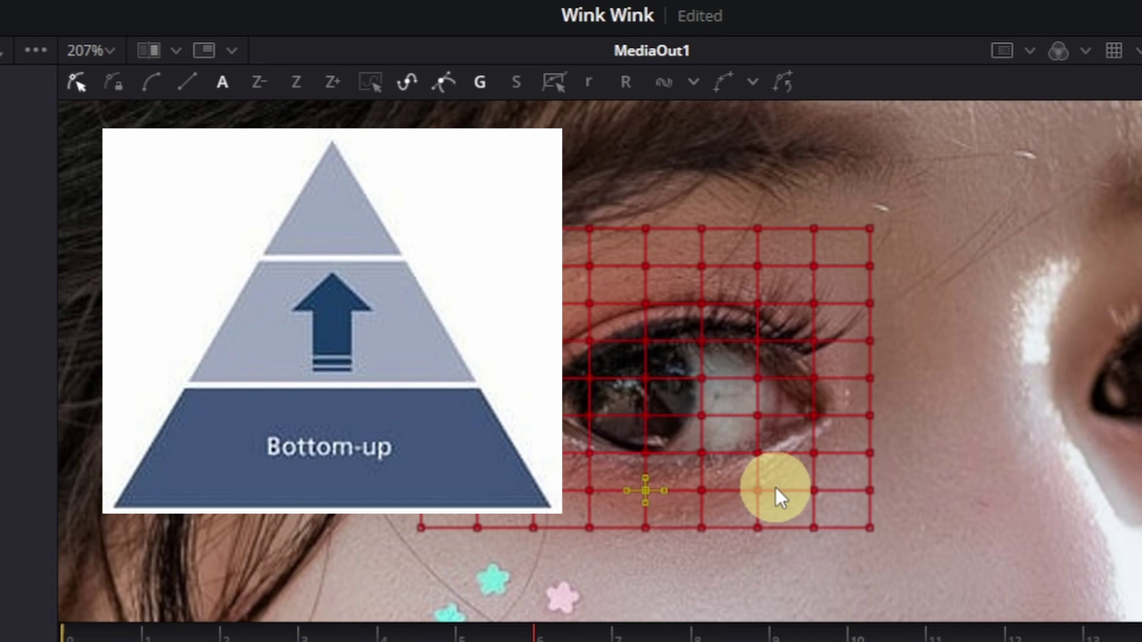
scroll(776, 487, "up", 4)
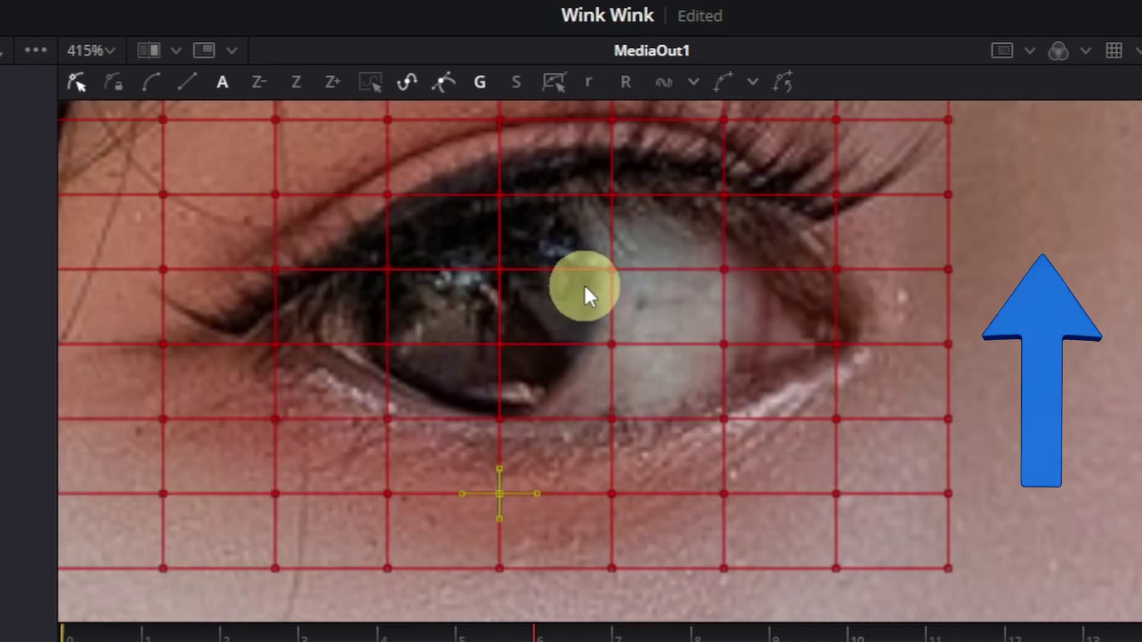
left_click_drag(945, 489, 1115, 477)
scroll(1115, 477, "up", 1)
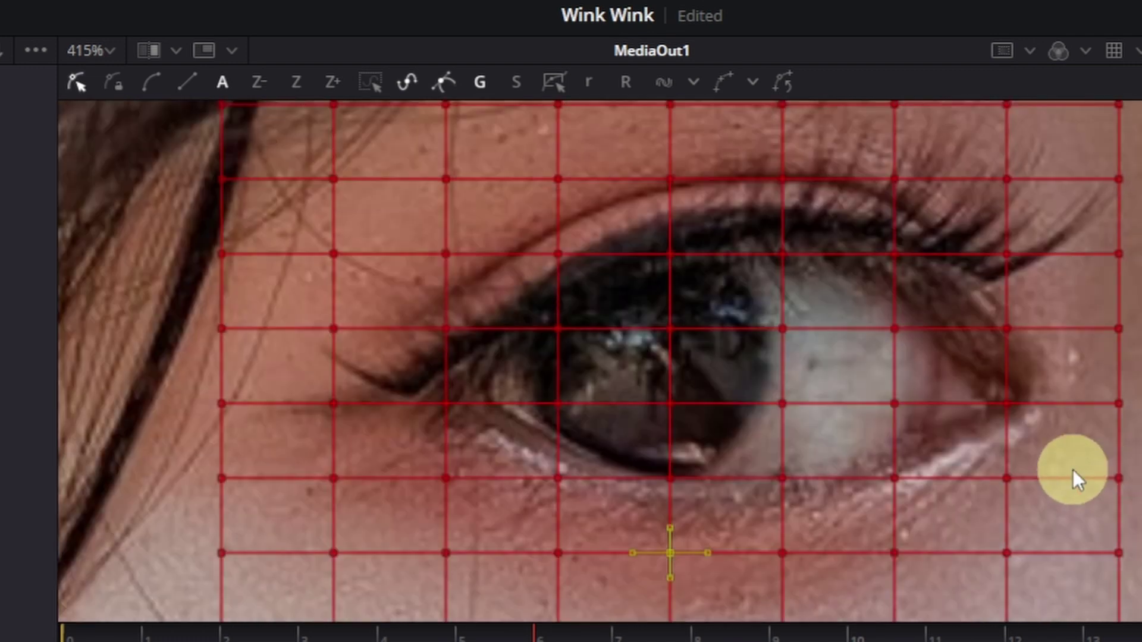
left_click_drag(1049, 543, 329, 576)
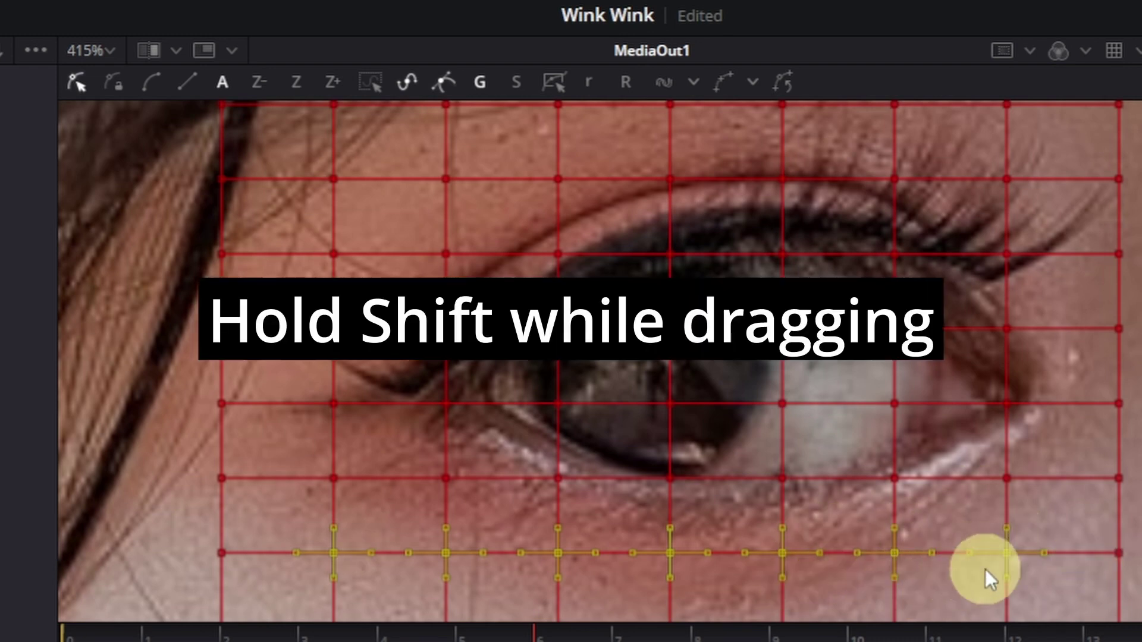
left_click_drag(1007, 555, 1006, 519)
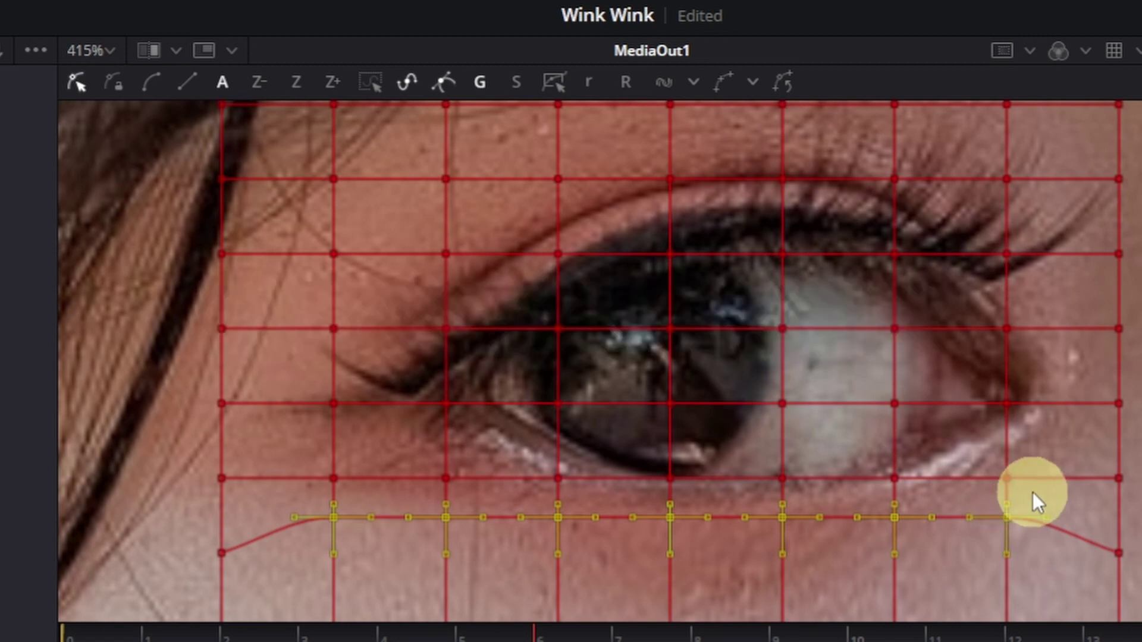
- Raise the inner points of the grid row along the lower lid, and shift the row above it up slightly
left_click_drag(1042, 463, 294, 498)
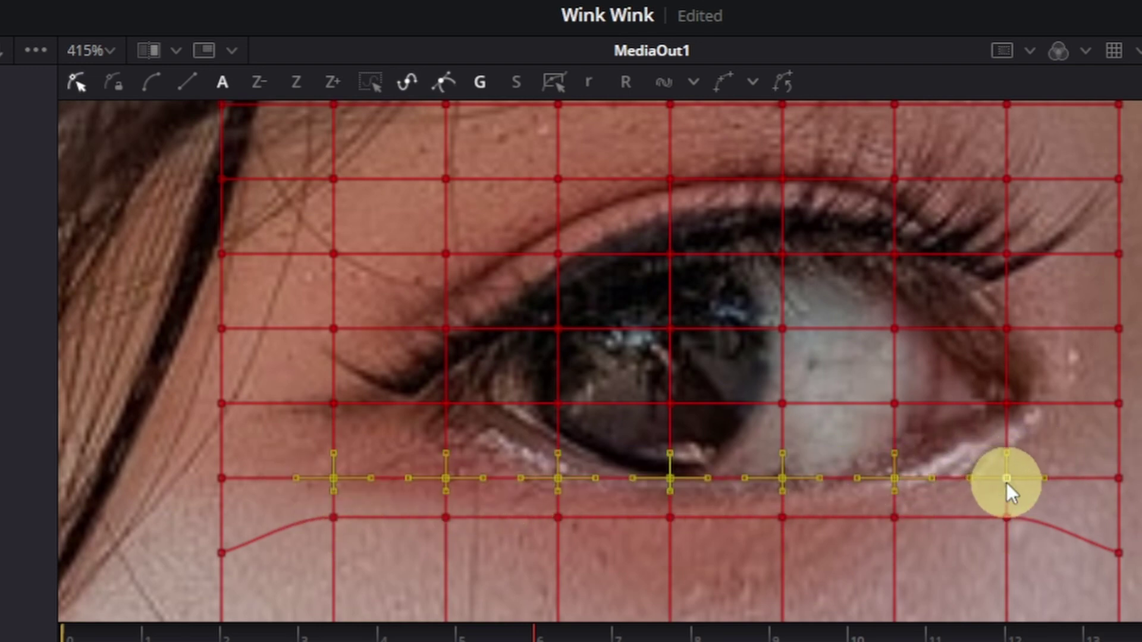
left_click_drag(1007, 481, 1003, 448)
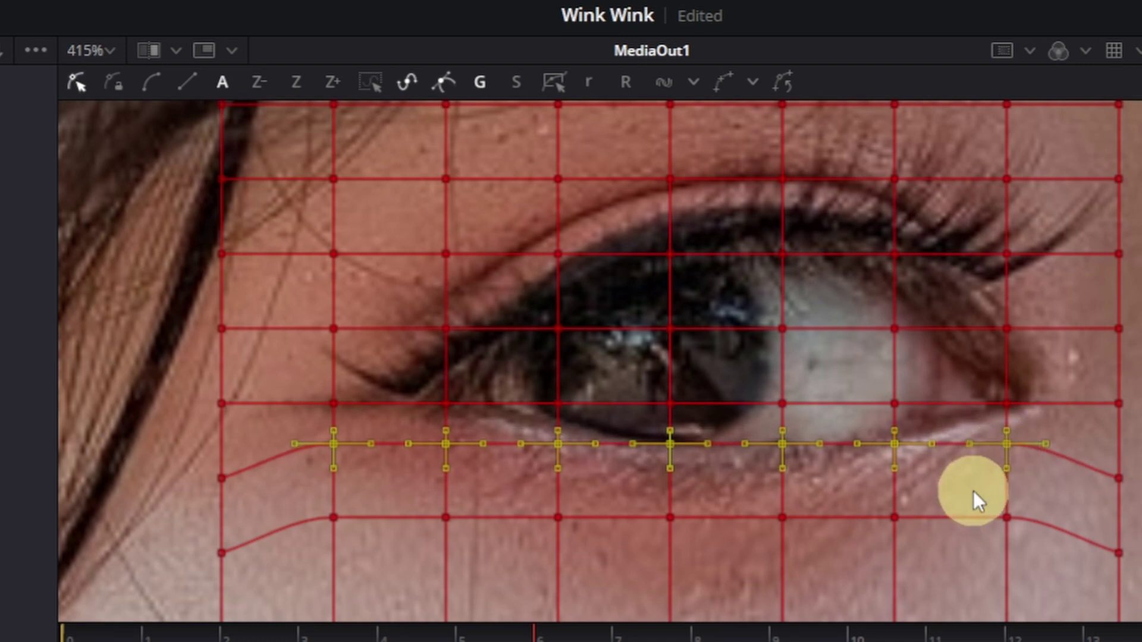
scroll(978, 495, "up", 4)
scroll(978, 495, "down", 2)
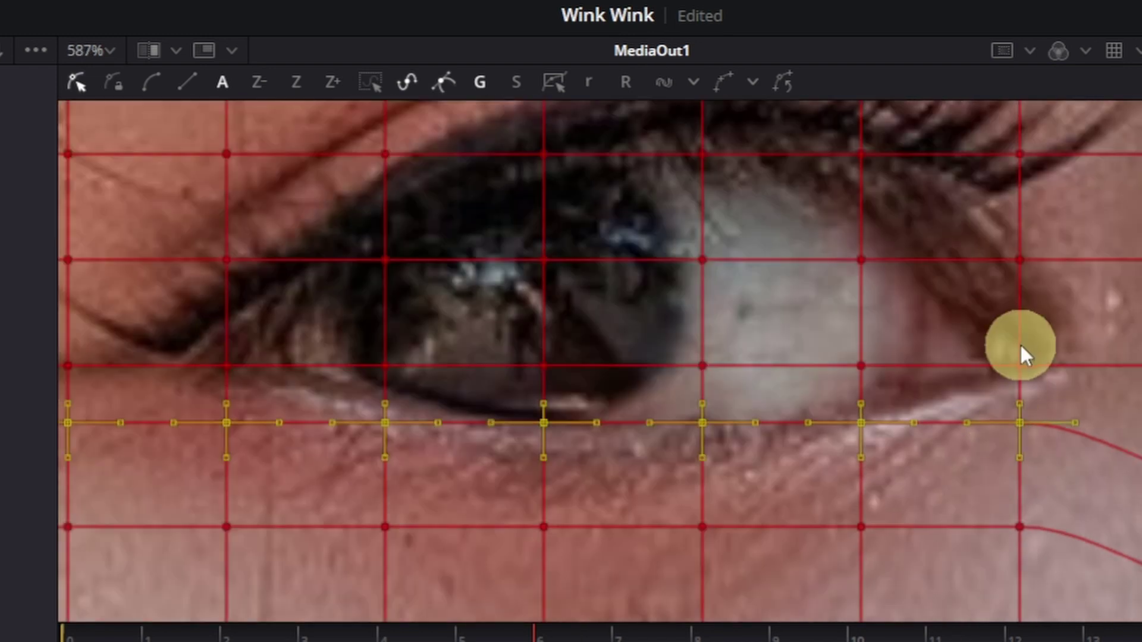
left_click(1051, 337)
left_click_drag(1052, 340, 84, 408)
left_click_drag(1019, 366, 1019, 351)
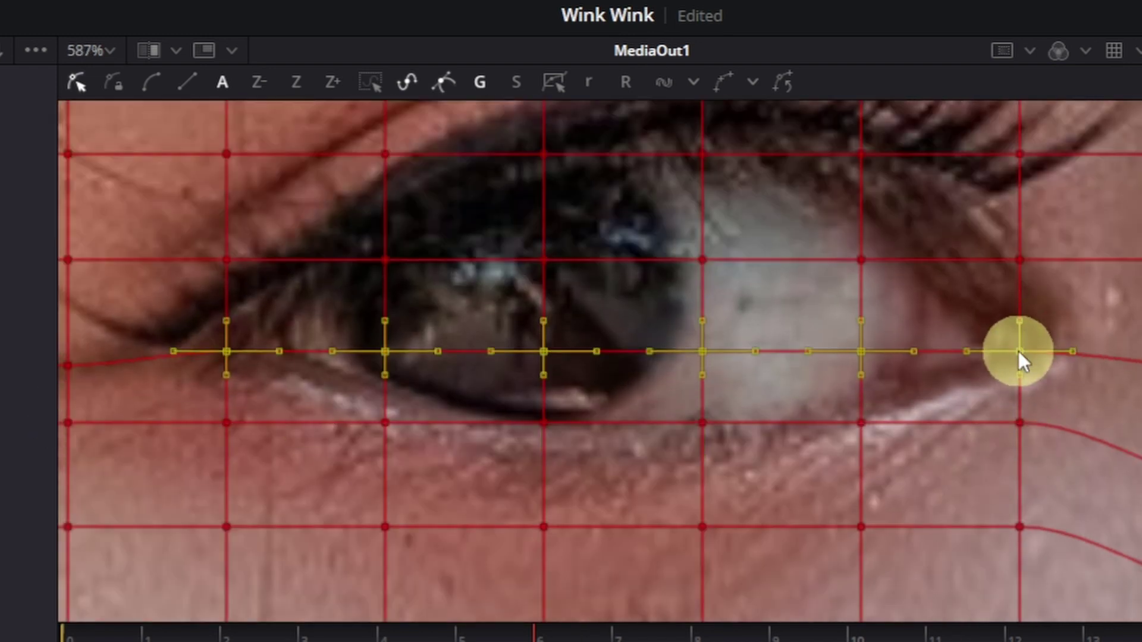
- Raise the lower-lid grid row further and lower the row crossing the upper iris to narrow the eye opening
left_click_drag(1074, 230, 130, 314)
left_click_drag(137, 393, 1065, 452)
left_click_drag(1019, 423, 1020, 380)
left_click_drag(1077, 220, 63, 297)
left_click_drag(1020, 260, 1020, 314)
- Lower the grid row at the upper lash line and the row above it over the upper eyelid
left_click_drag(1071, 119, 137, 196)
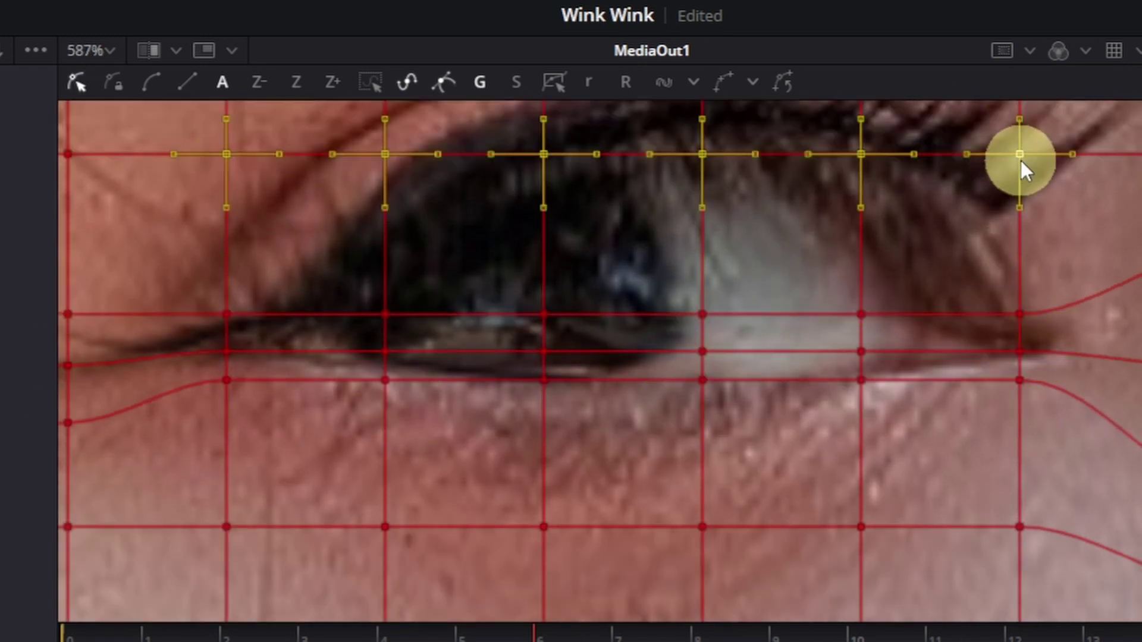
left_click_drag(1022, 156, 1022, 288)
scroll(1022, 288, "up", 3)
left_click_drag(1053, 170, 345, 226)
left_click_drag(1031, 196, 1031, 346)
- Lower the five inner points of the second-highest grid row, between the eyebrow and the upper lid
scroll(1031, 346, "up", 3)
left_click_drag(1053, 204, 360, 258)
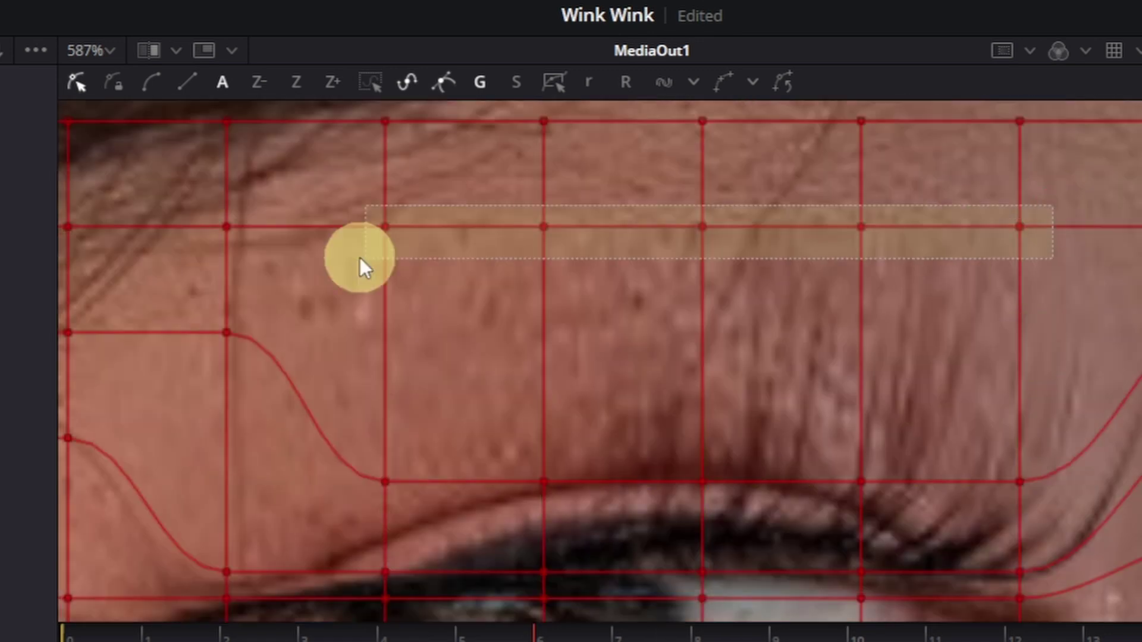
left_click_drag(1027, 231, 1027, 376)
- Select the MediaOut node to hide the grid and check the narrowed eye against the whole face
scroll(1027, 376, "down", 3)
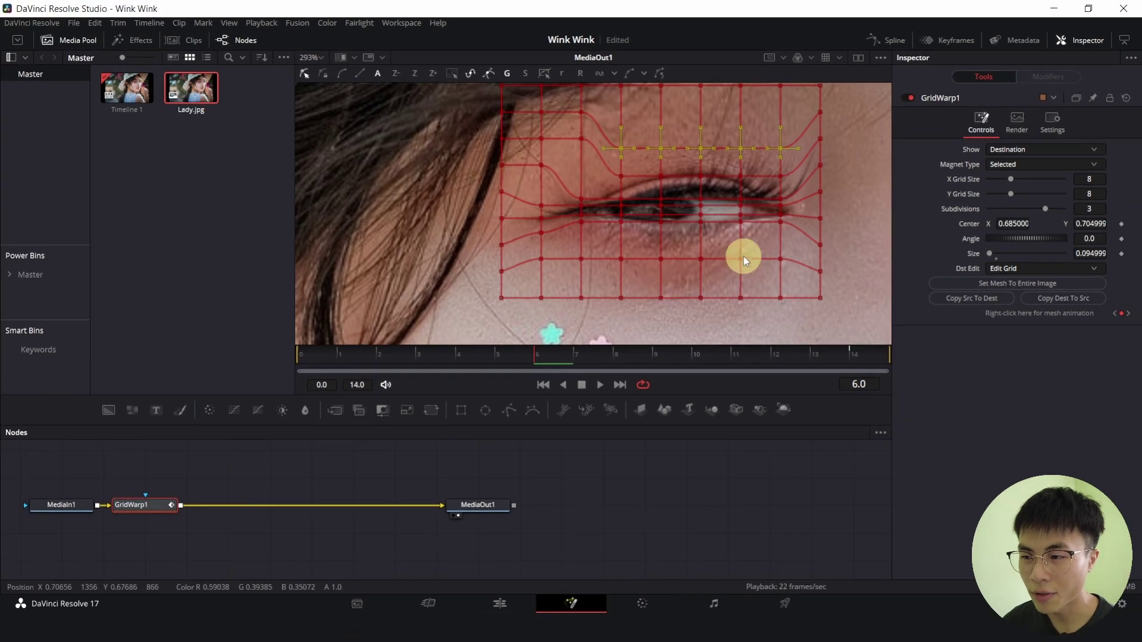
scroll(757, 271, "down", 2)
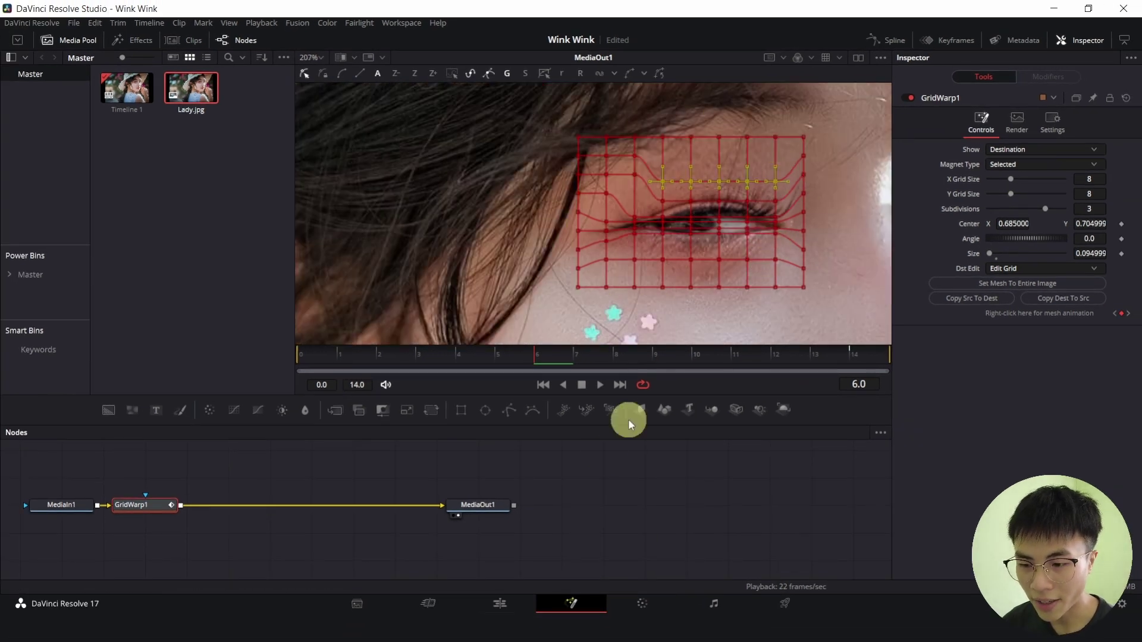
left_click(483, 508)
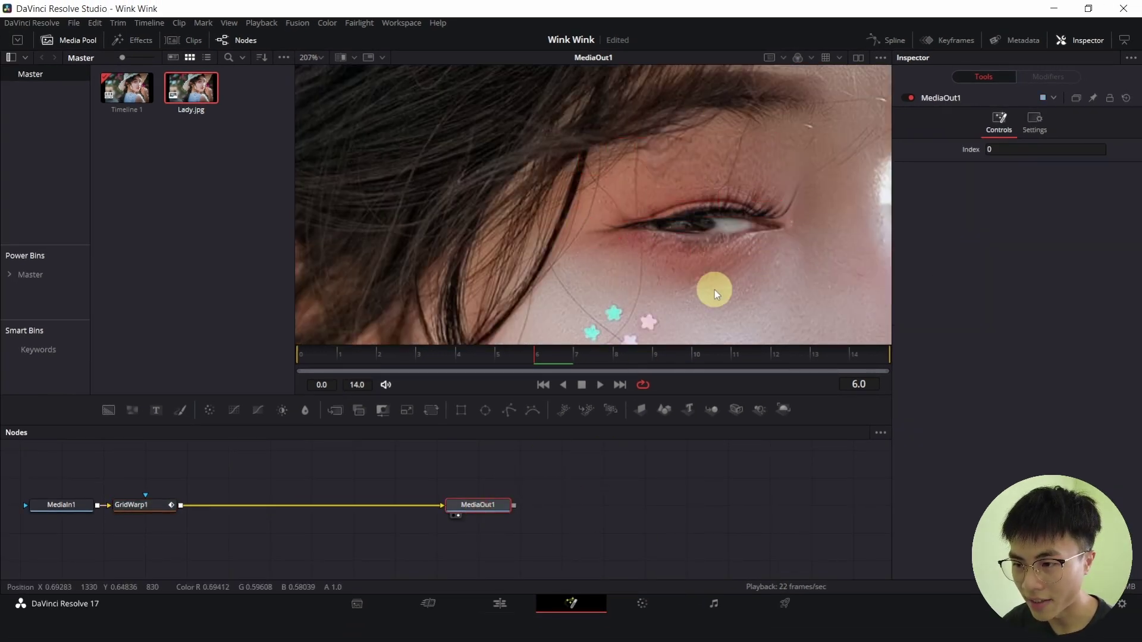
scroll(590, 276, "down", 1)
scroll(704, 236, "down", 1)
left_click_drag(707, 248, 625, 216)
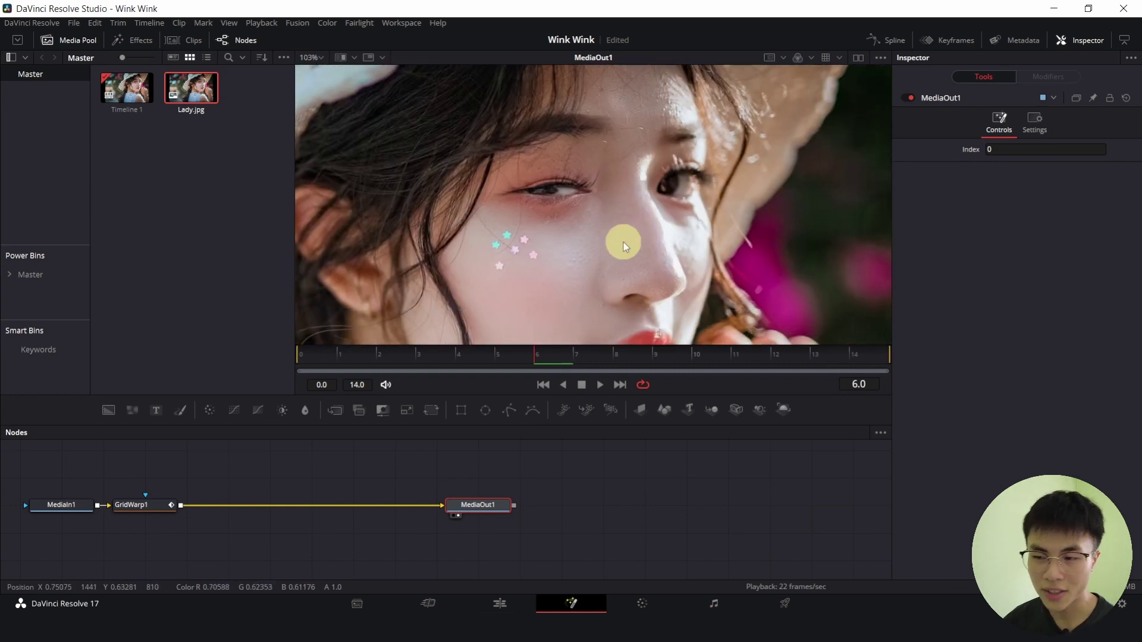
- Select the GridWarp node again and nudge the grid row just below the upper lash line downward
left_click(135, 507)
scroll(542, 242, "up", 1)
scroll(542, 242, "up", 1)
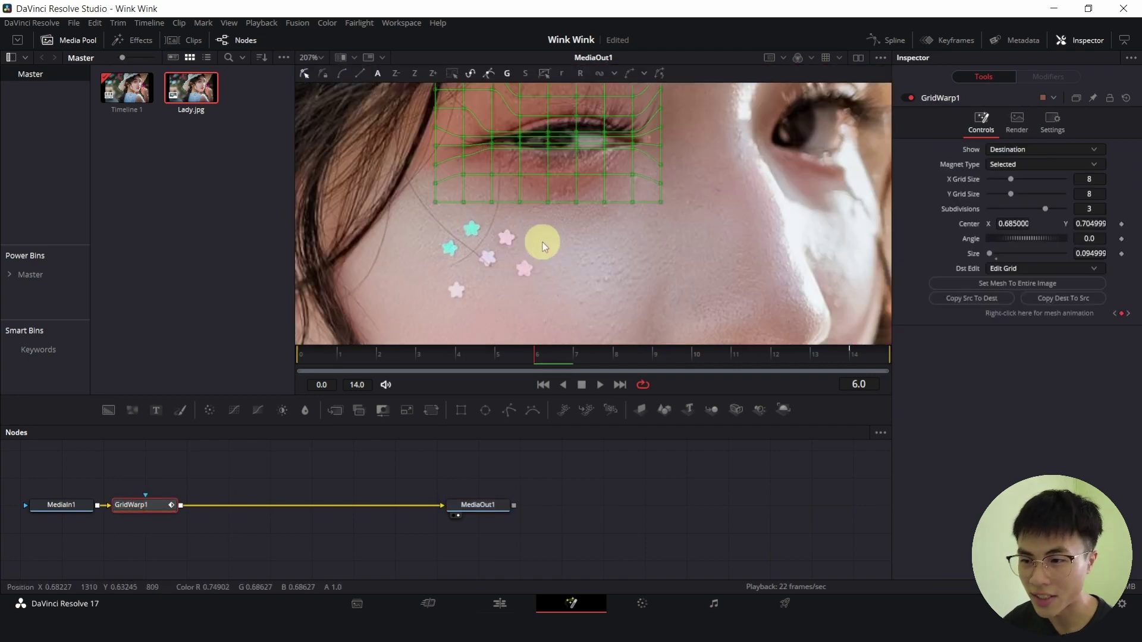
scroll(625, 202, "up", 3)
left_click_drag(619, 206, 625, 267)
left_click_drag(786, 200, 355, 196)
scroll(846, 219, "up", 1)
key("Down")
key("Down")
scroll(846, 219, "down", 1)
key("Down")
key("Down")
key("Down")
key("Down")
- Lower the grid row along the upper lash line and the row above the eyelid slightly further
left_click_drag(782, 163, 357, 182)
left_click_drag(773, 175, 773, 191)
left_click_drag(784, 117, 416, 139)
mouse_move(693, 130)
left_mouse_down()
mouse_move(692, 157)
mouse_move(692, 144)
left_mouse_up()
- Nudge the two grid rows inside the remaining eye opening upward, one after the other
left_click_drag(672, 262, 630, 294)
scroll(630, 293, "up", 1)
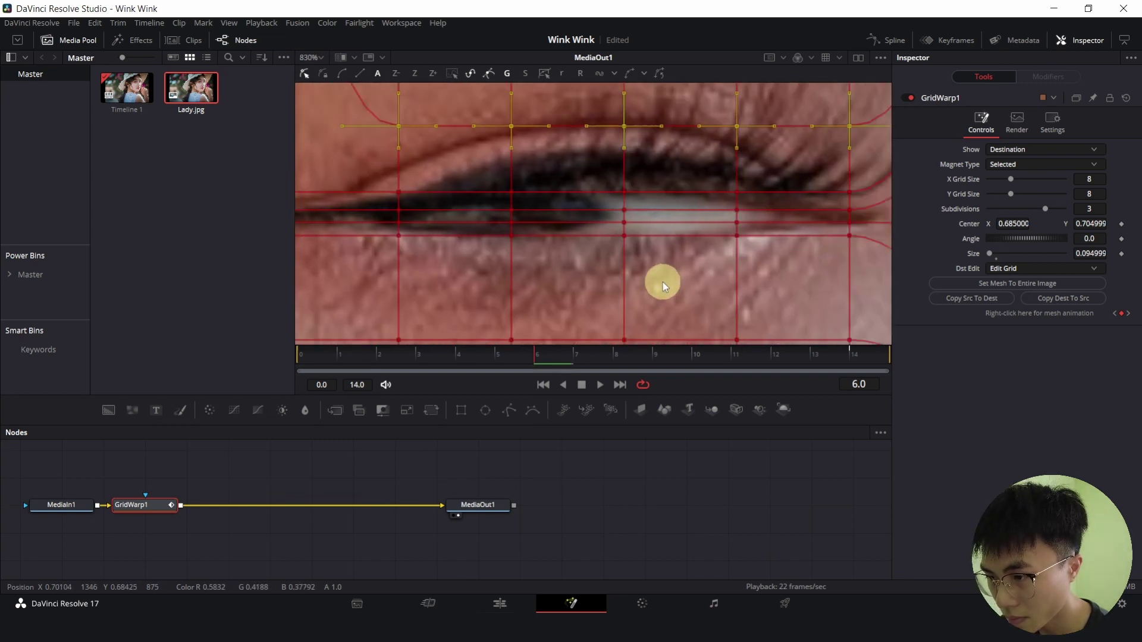
left_click_drag(870, 199, 357, 216)
scroll(546, 247, "up", 2)
key("Up")
key("Up")
key("Up")
scroll(646, 238, "down", 1)
left_click_drag(878, 229, 333, 251)
key("Up")
key("Up")
key("Up")
- Nudge the middle points of the lower-lid grid row upward toward the upper lashes
scroll(580, 251, "down", 2)
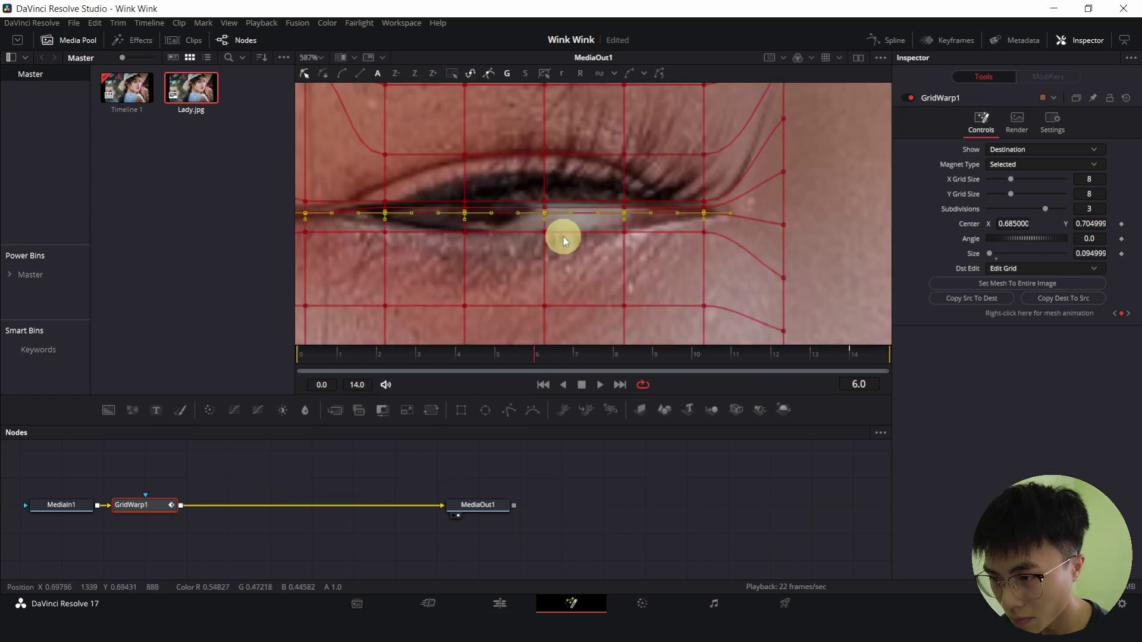
left_click_drag(651, 220, 374, 236)
scroll(527, 233, "up", 2)
key("Up")
key("Up")
key("Up")
- Select the grid points in the second column, beside the eye's outer corner, and lower them slightly
scroll(523, 234, "down", 3)
left_click_drag(572, 156, 540, 266)
left_click_drag(553, 203, 552, 210)
- Select the three middle points of the lower-lid row and raise them to close the eye's remaining gap
left_click_drag(857, 333, 682, 284)
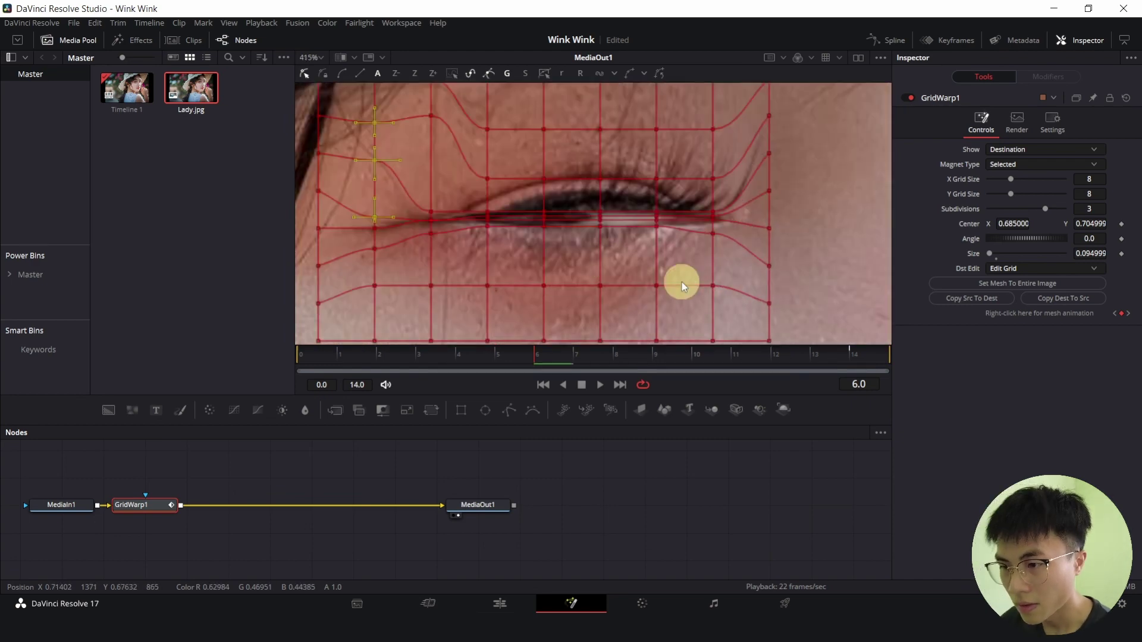
scroll(605, 249, "up", 3)
left_click_drag(795, 219, 392, 167)
left_click_drag(601, 189, 602, 180)
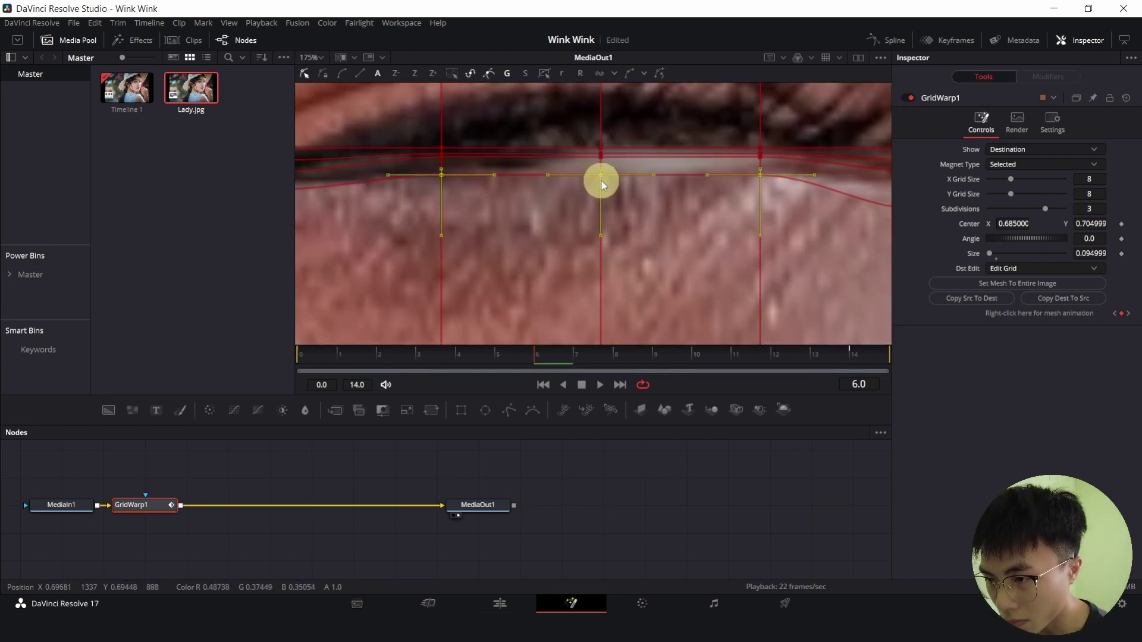
- Fine-tune single grid points along the closed lid line, near the outer corner and at the middle of the eye
scroll(702, 274, "down", 3)
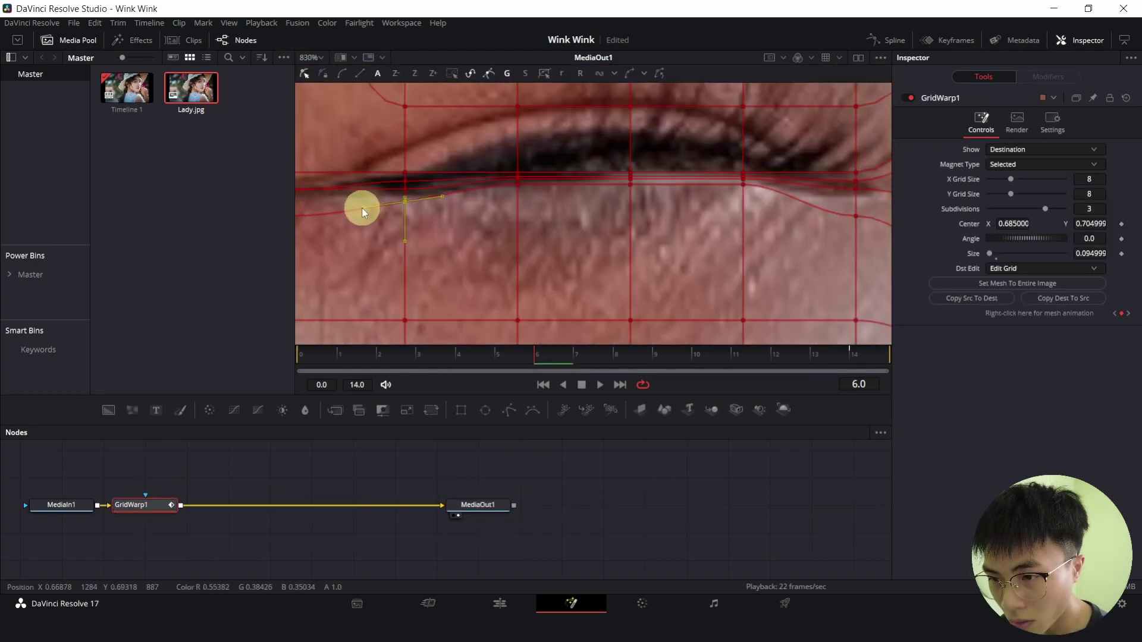
scroll(648, 212, "up", 2)
scroll(630, 191, "down", 1)
left_click(634, 198)
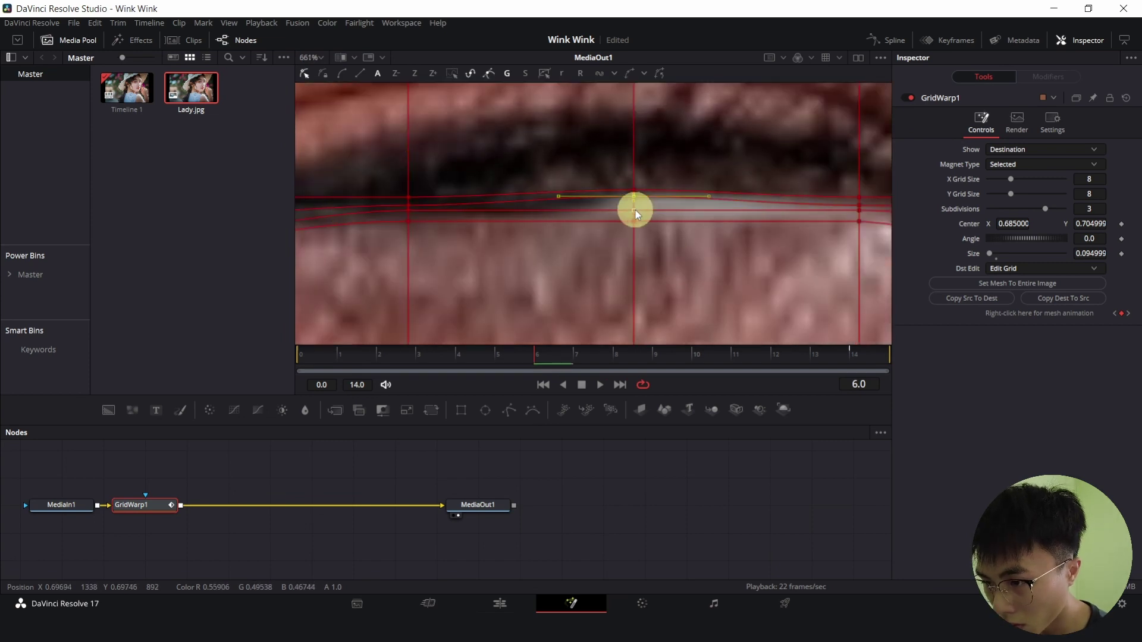
left_click(635, 209)
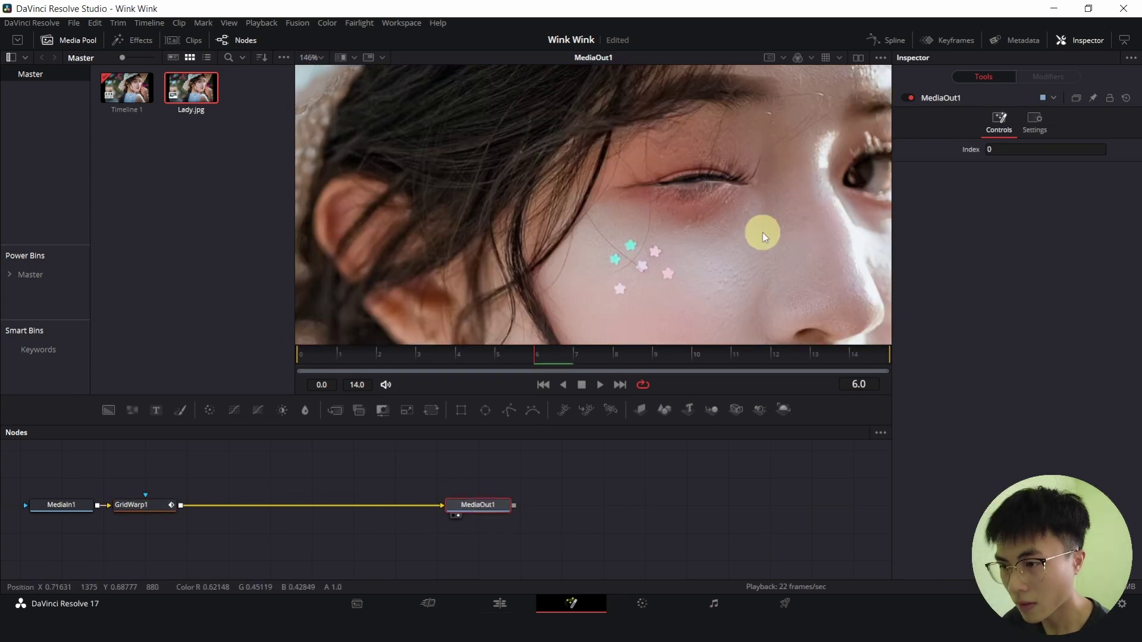
- View the MediaOut result without the grid and play the wink animation from the start
scroll(763, 233, "down", 2)
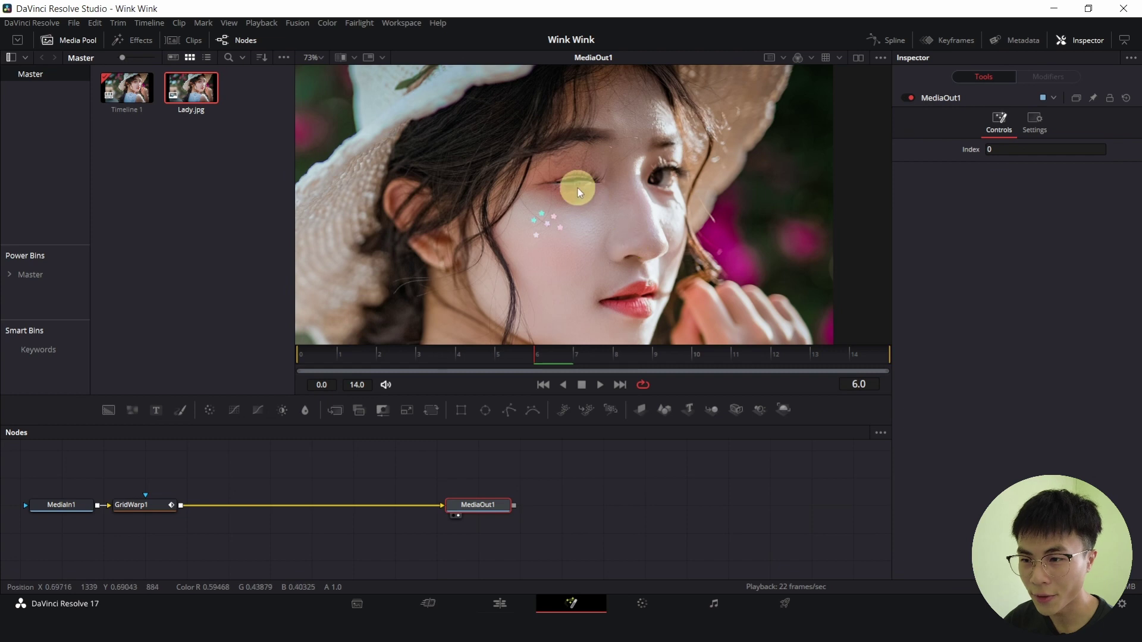
scroll(616, 223, "up", 2)
scroll(594, 223, "down", 3)
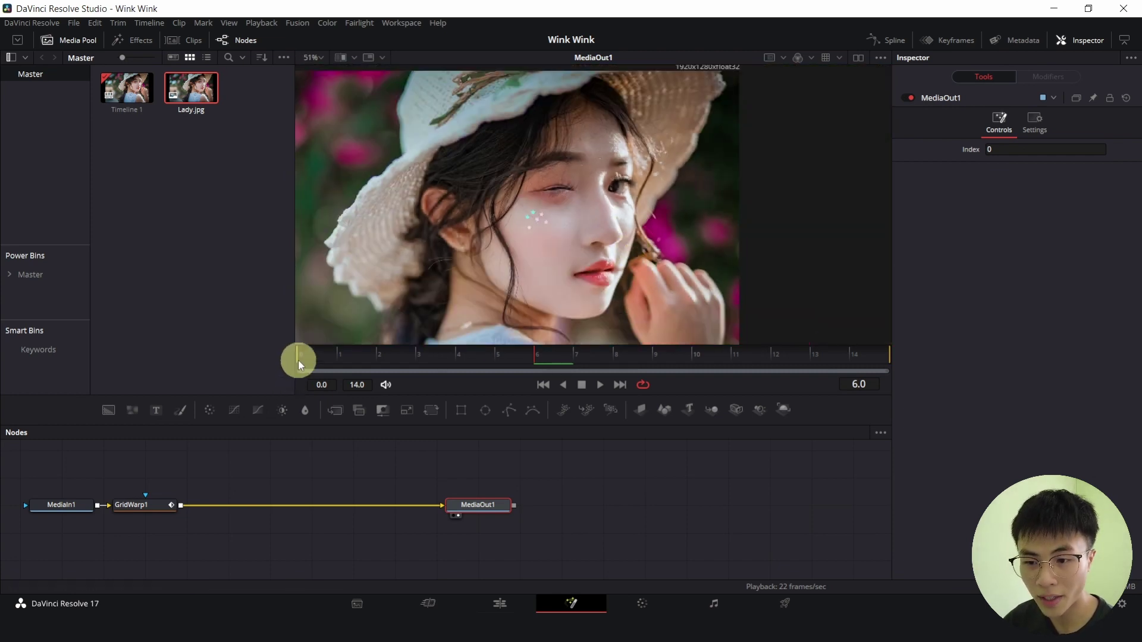
left_click_drag(298, 359, 305, 356)
key("space")
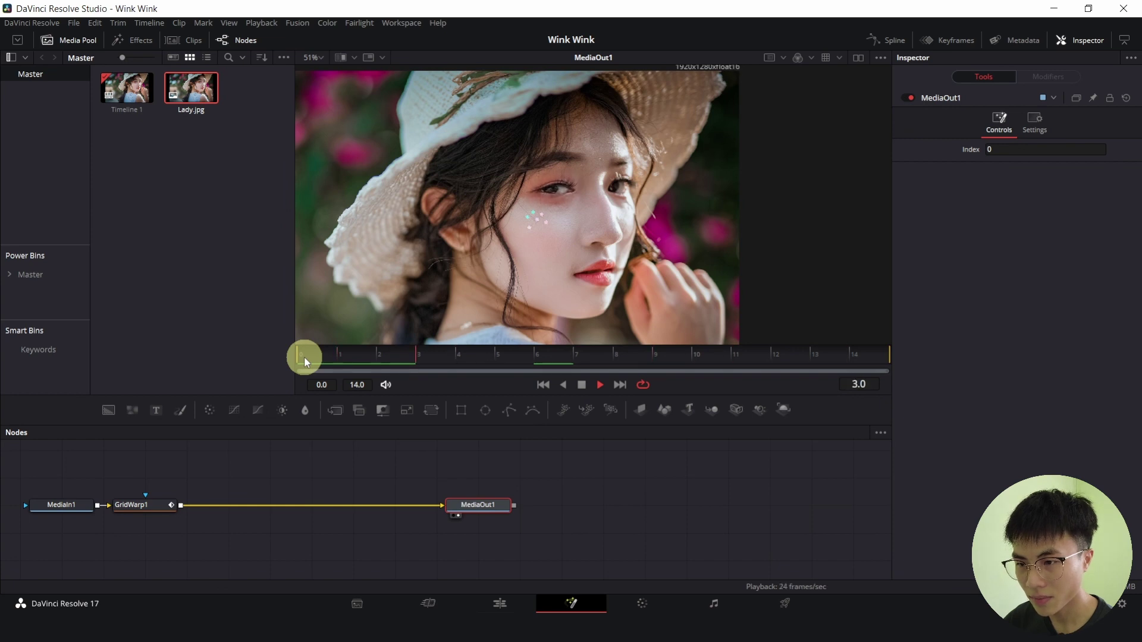
key("space")
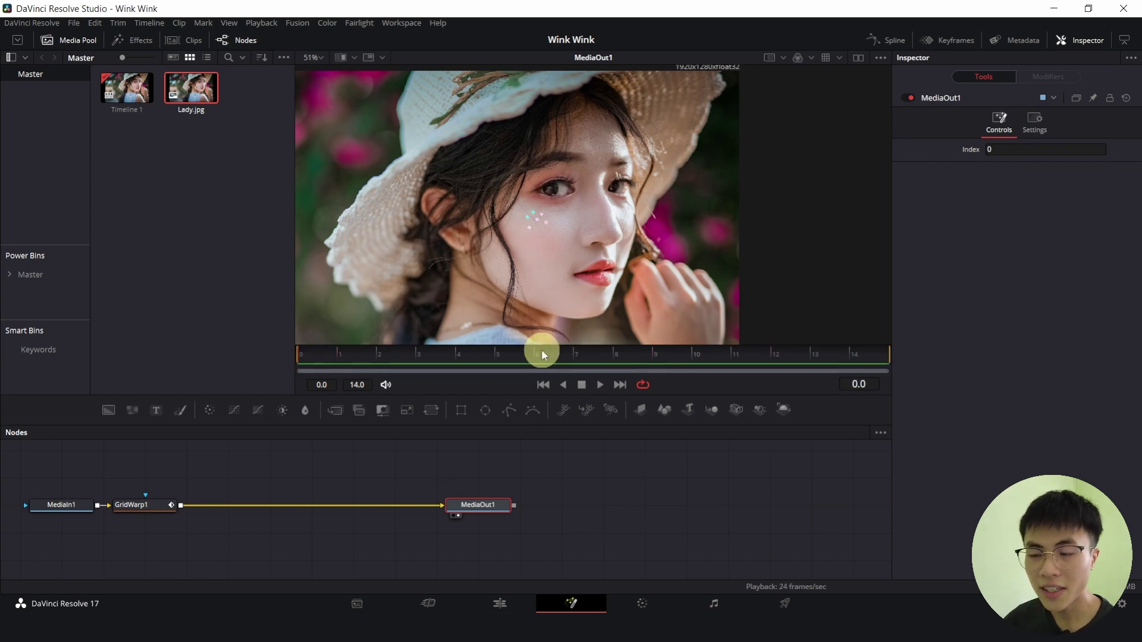
- Return to frame 6, select the GridWarp node and open the Spline editor
left_click(539, 355)
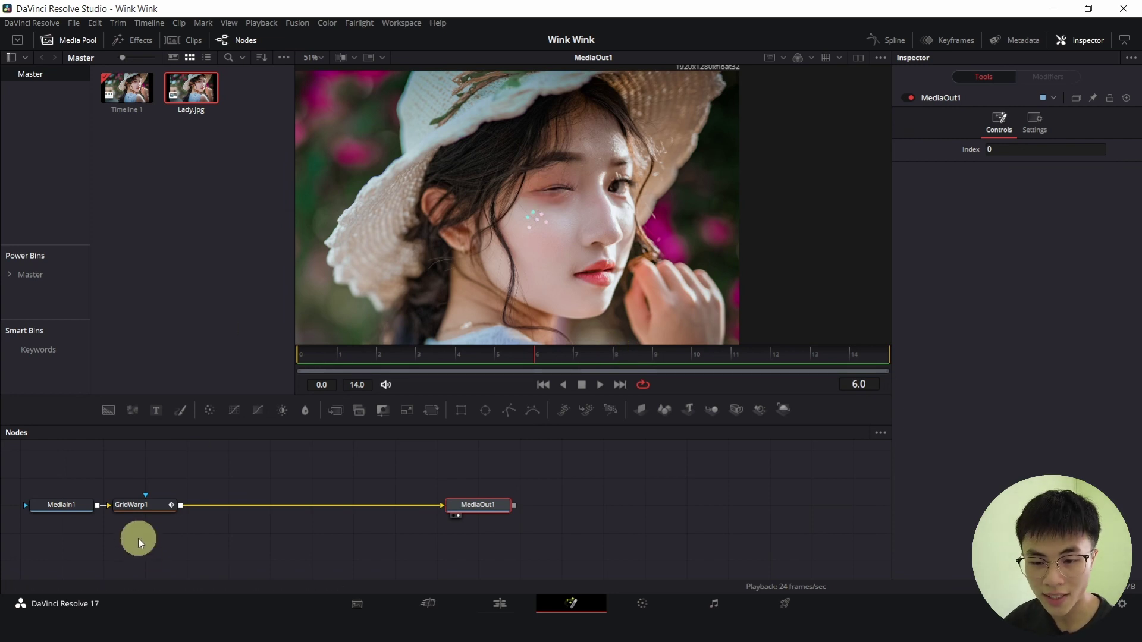
left_click(144, 503)
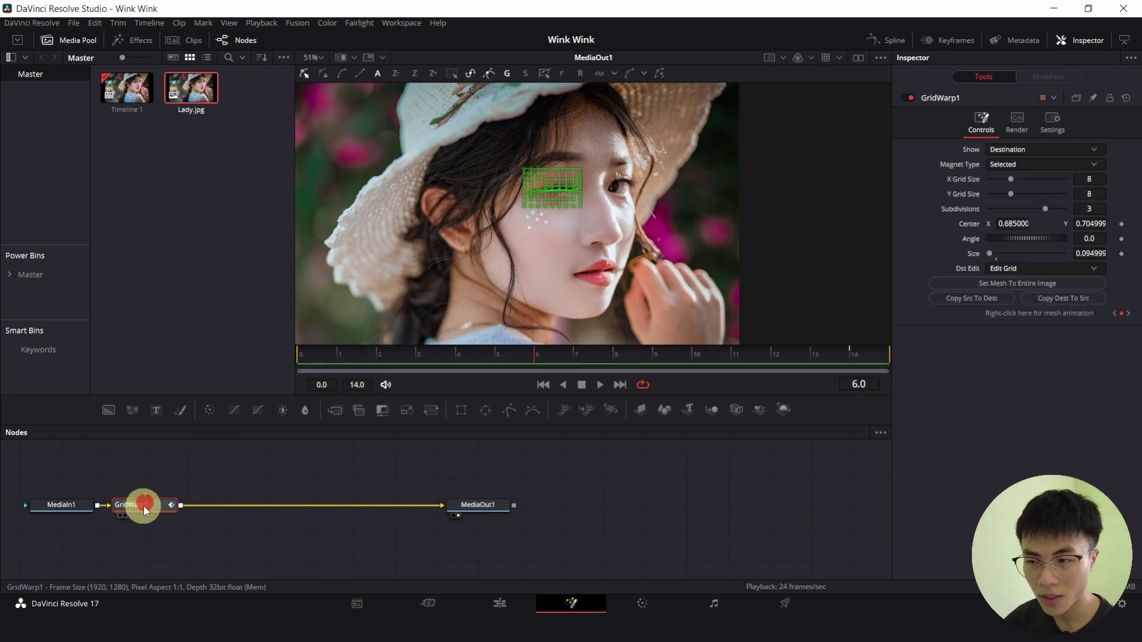
left_click(891, 37)
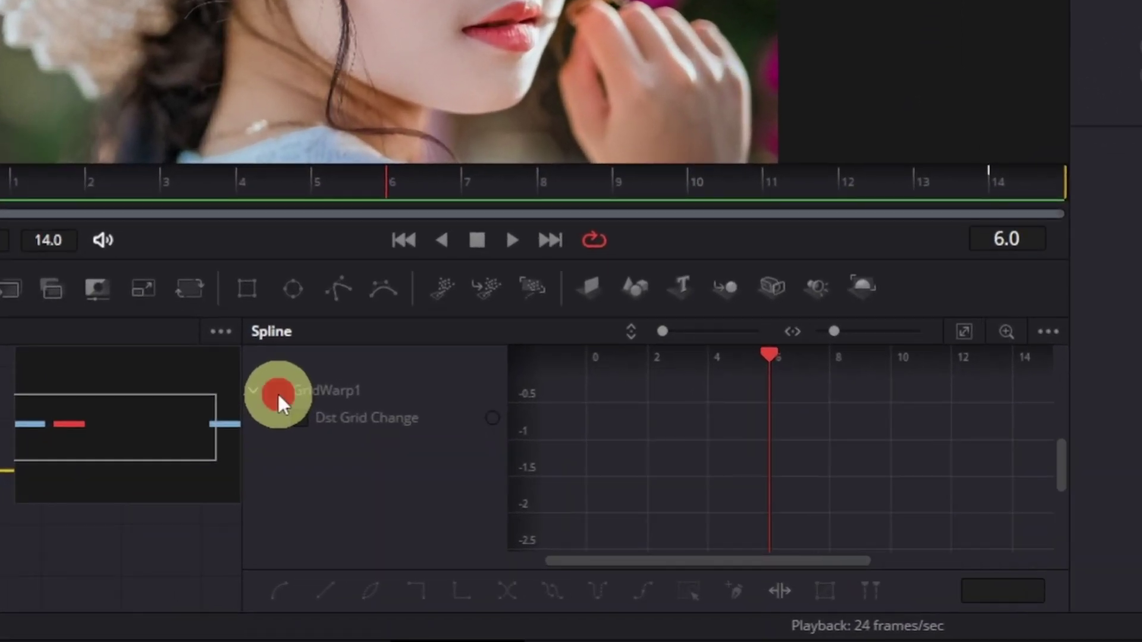
- Show the GridWarp1 Dst Grid Change curve, copy its closed-eye keyframe from frame 6 and paste it at frame 8
left_click(302, 400)
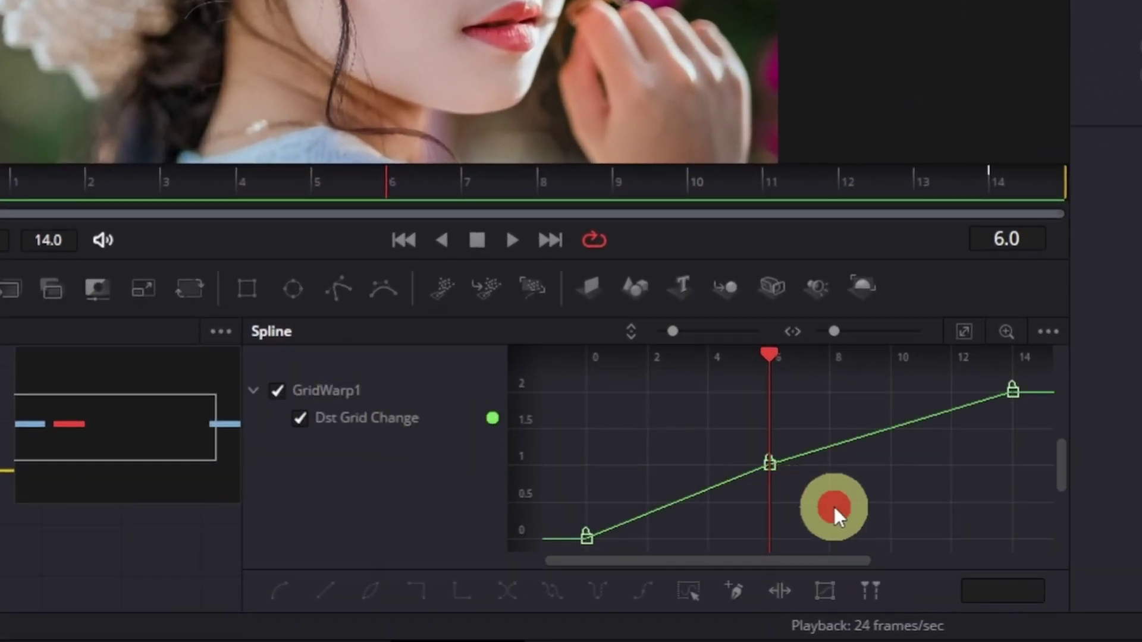
left_click_drag(834, 502, 737, 426)
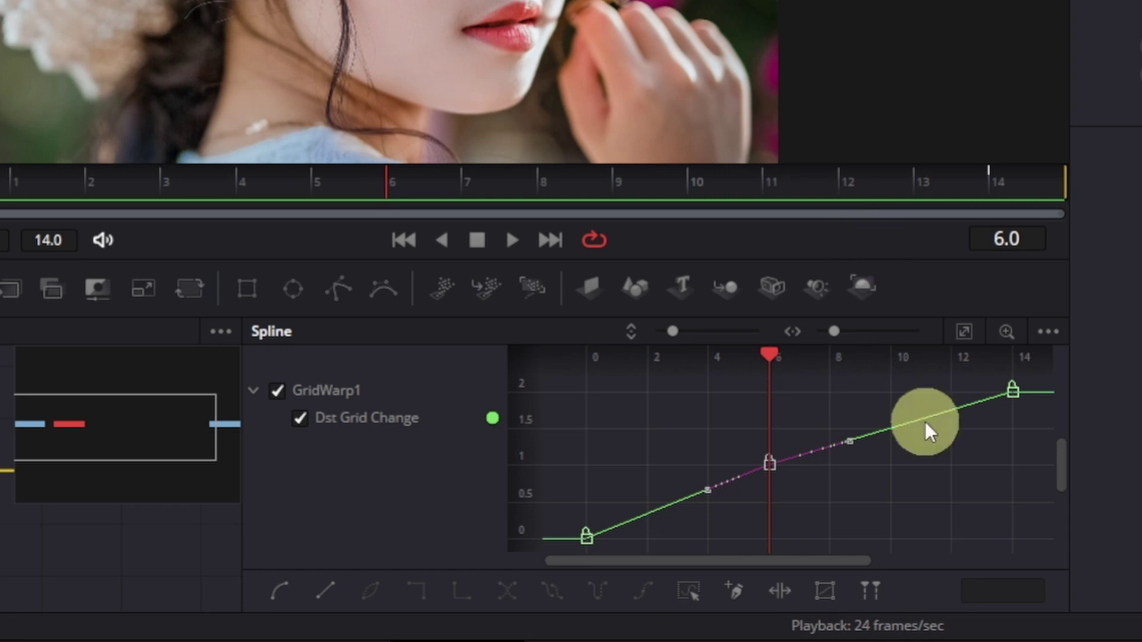
key("ctrl+c")
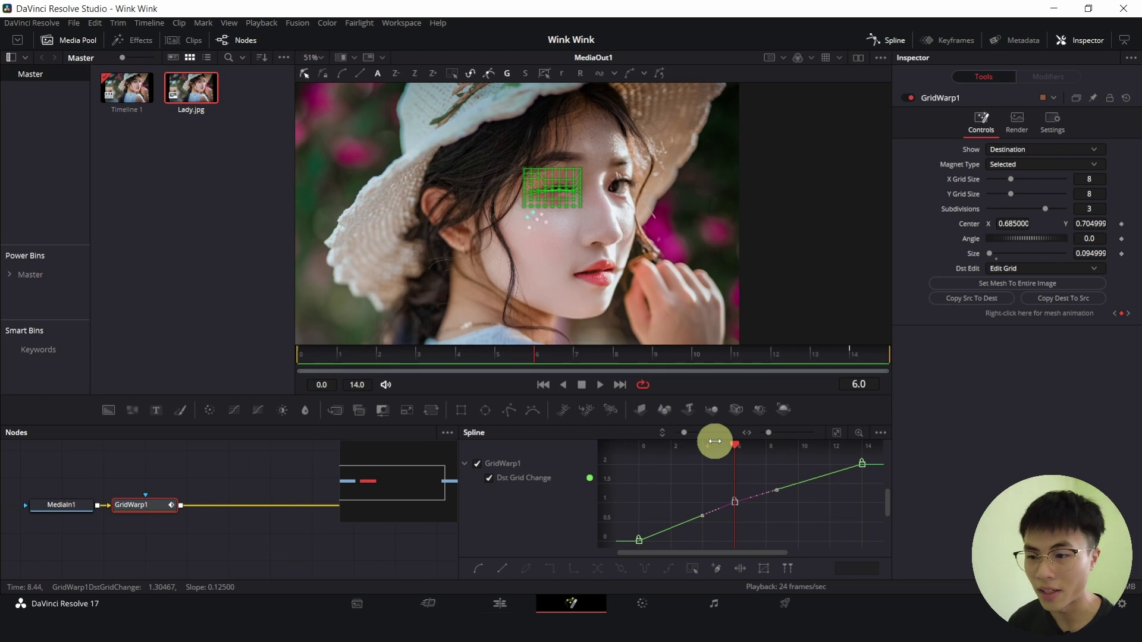
left_click(613, 353)
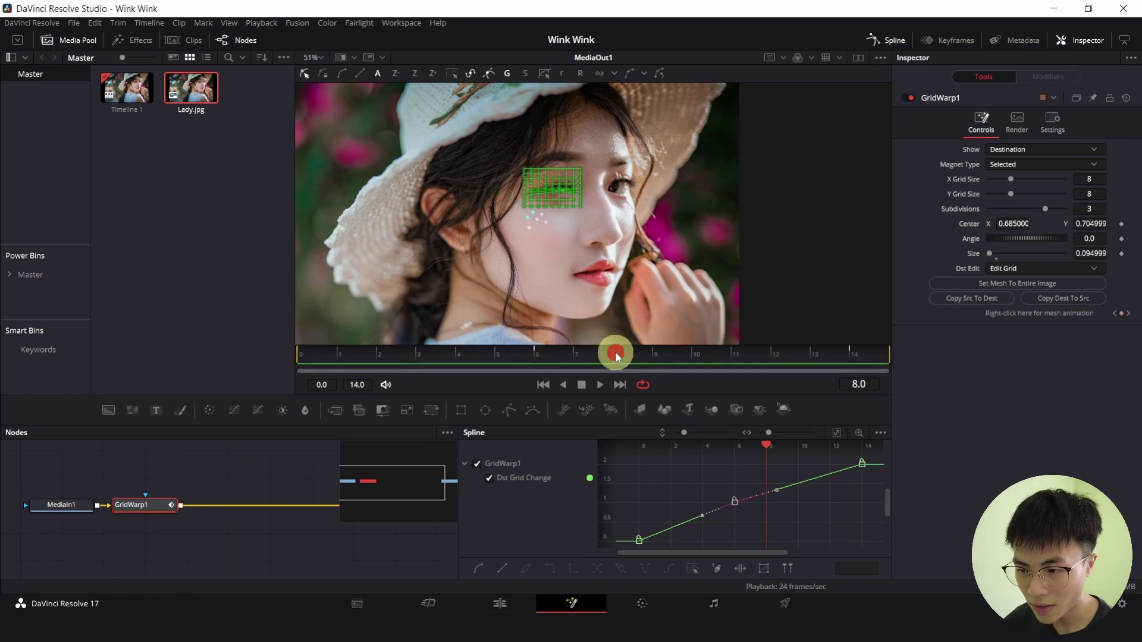
left_click(826, 505)
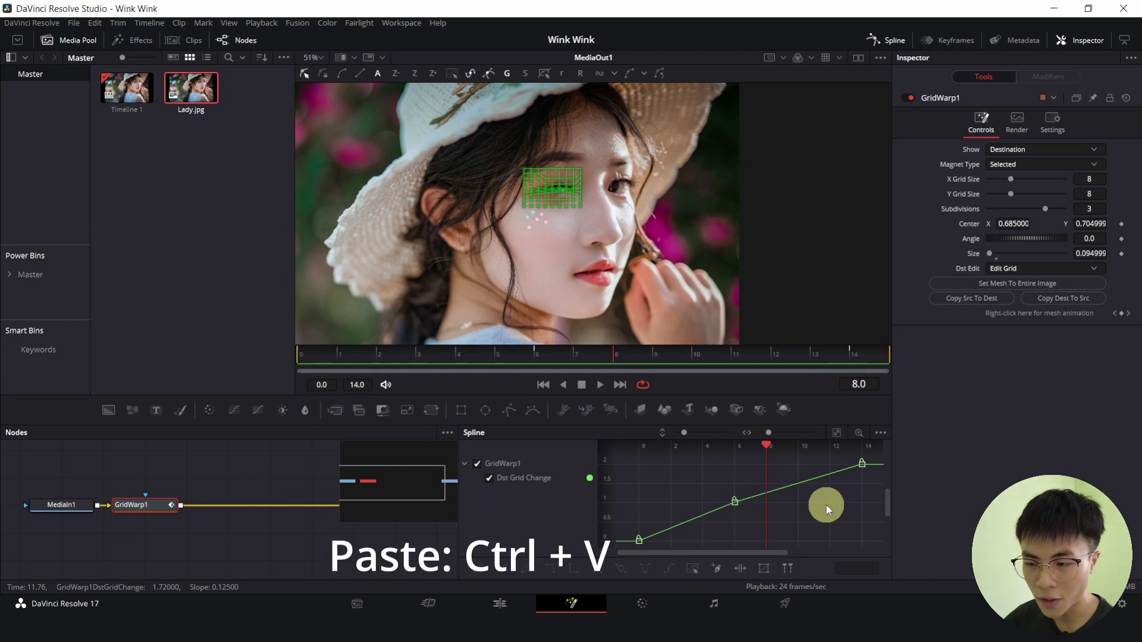
key("ctrl+v")
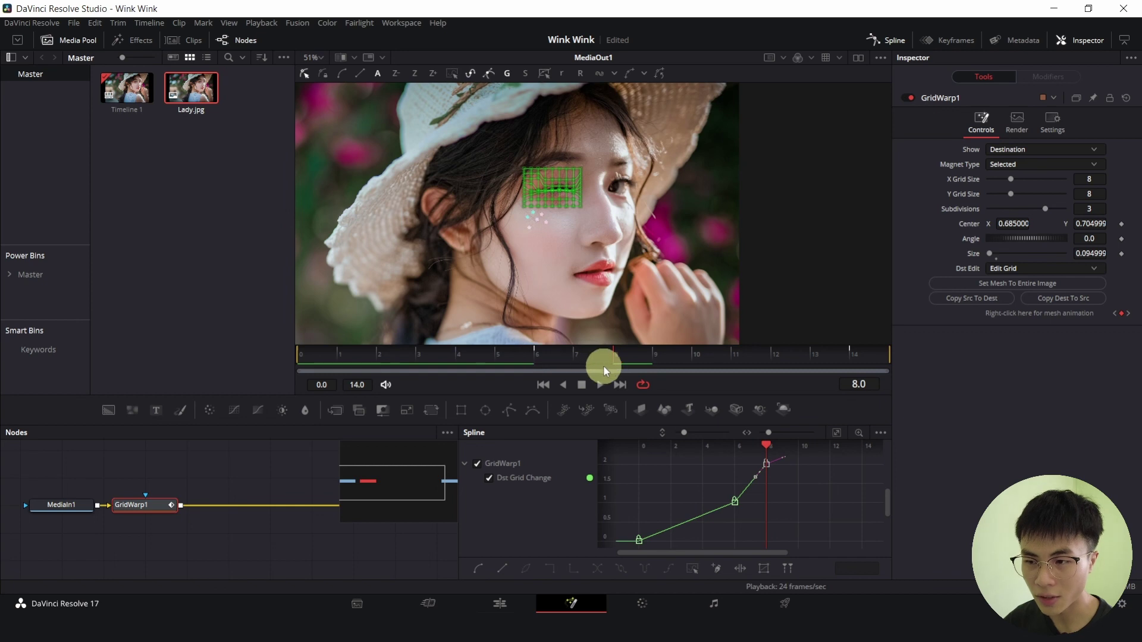
- Close the Spline editor, select MediaOut1 to hide the grid and play the wink animation from the start
scroll(656, 241, "up", 5)
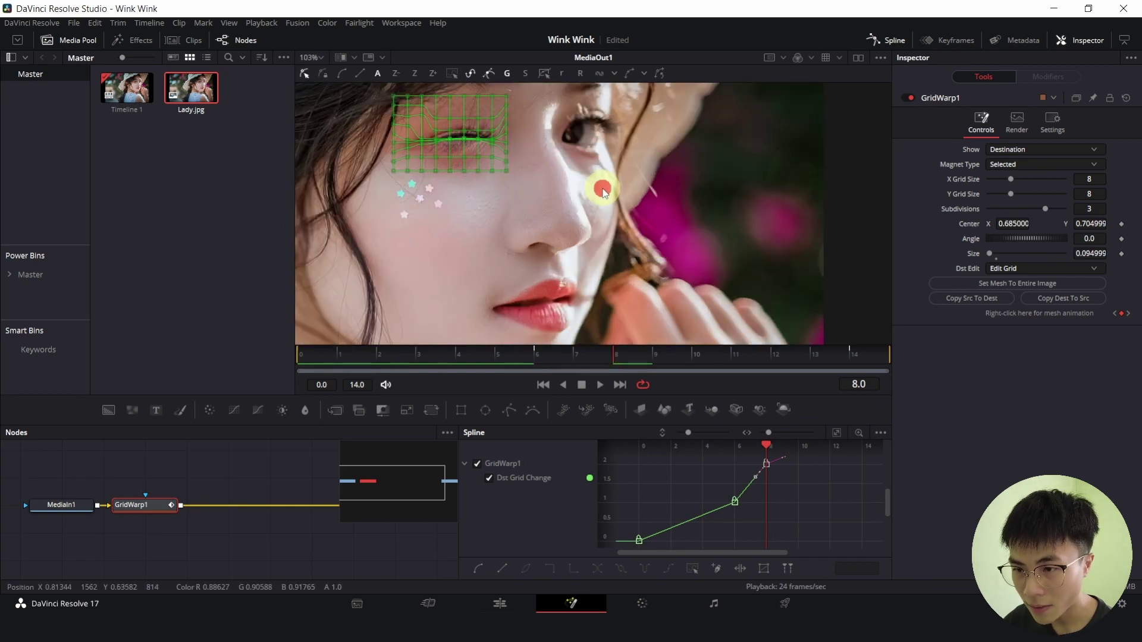
left_click(881, 37)
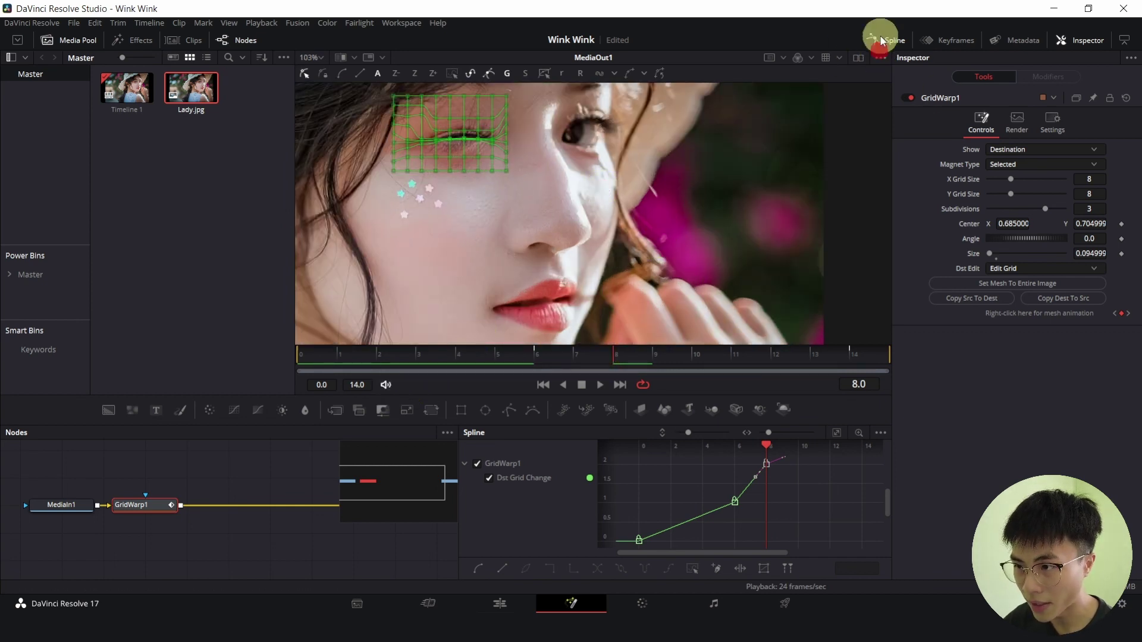
left_click(458, 504)
left_click(337, 355)
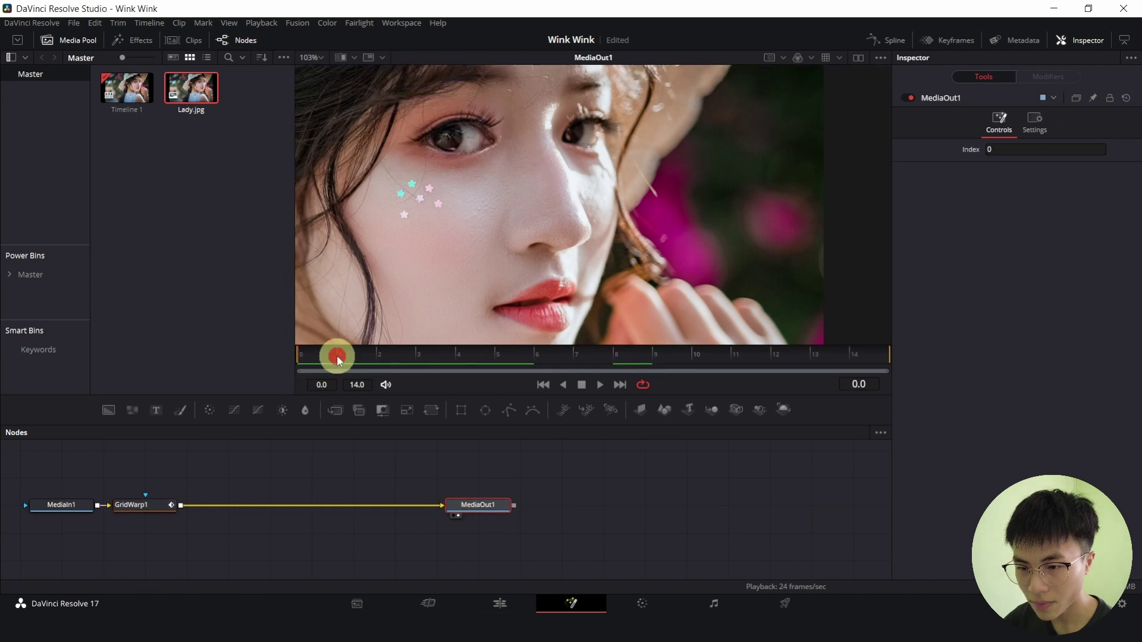
key("space")
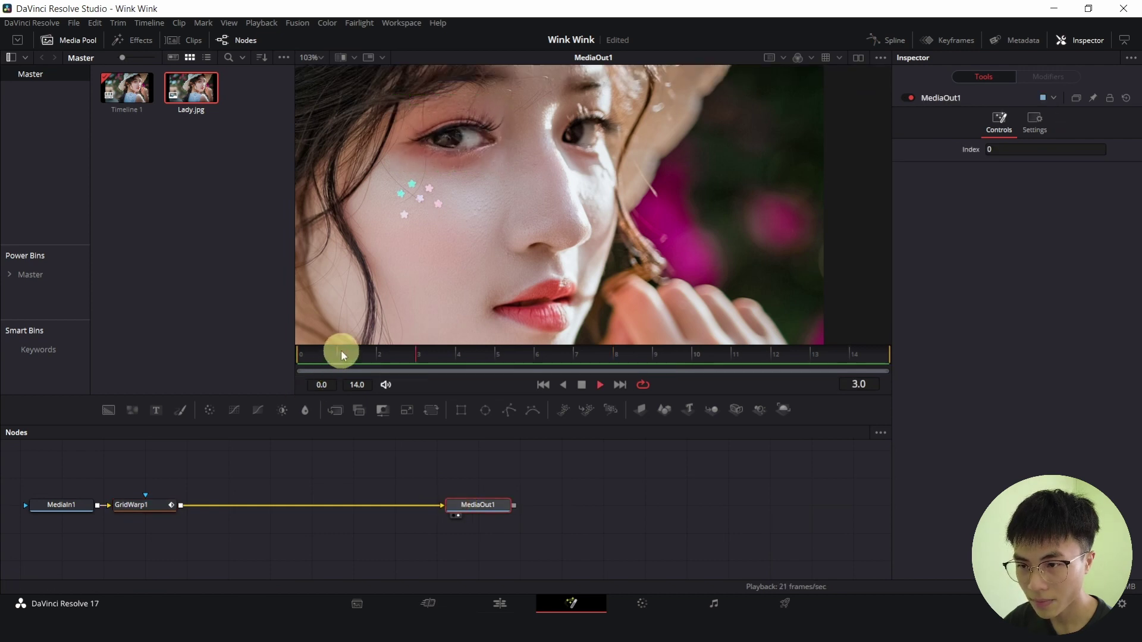
key("space")
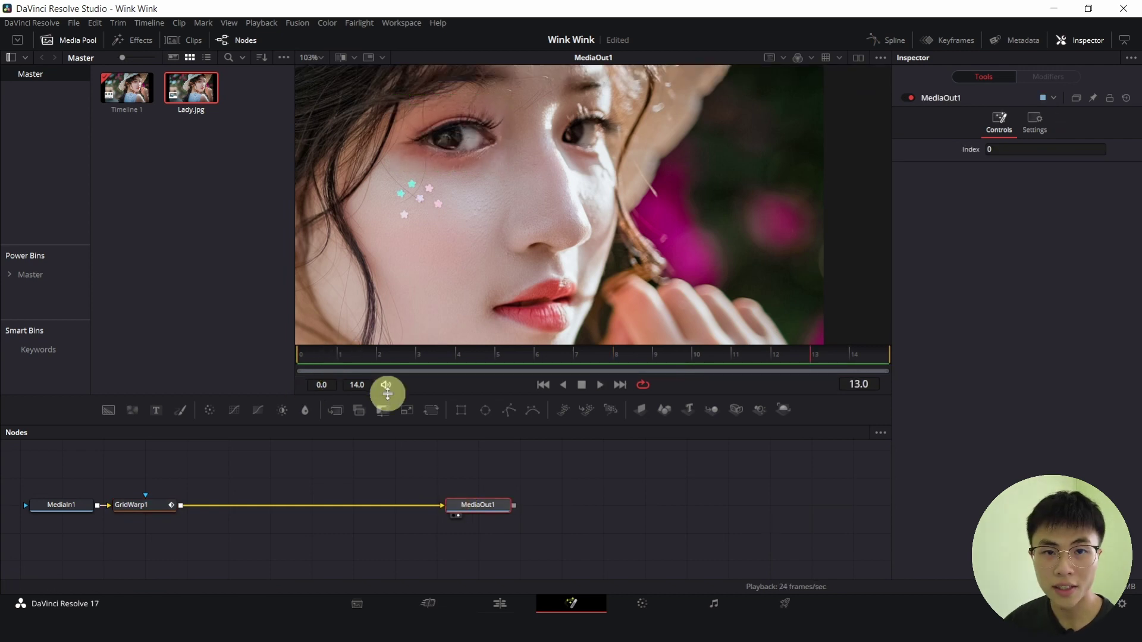
- Switch to the Edit page and move the short wink clip to Video 2, over the start of the original Lady.jpg clip
left_click(499, 600)
left_click(443, 484)
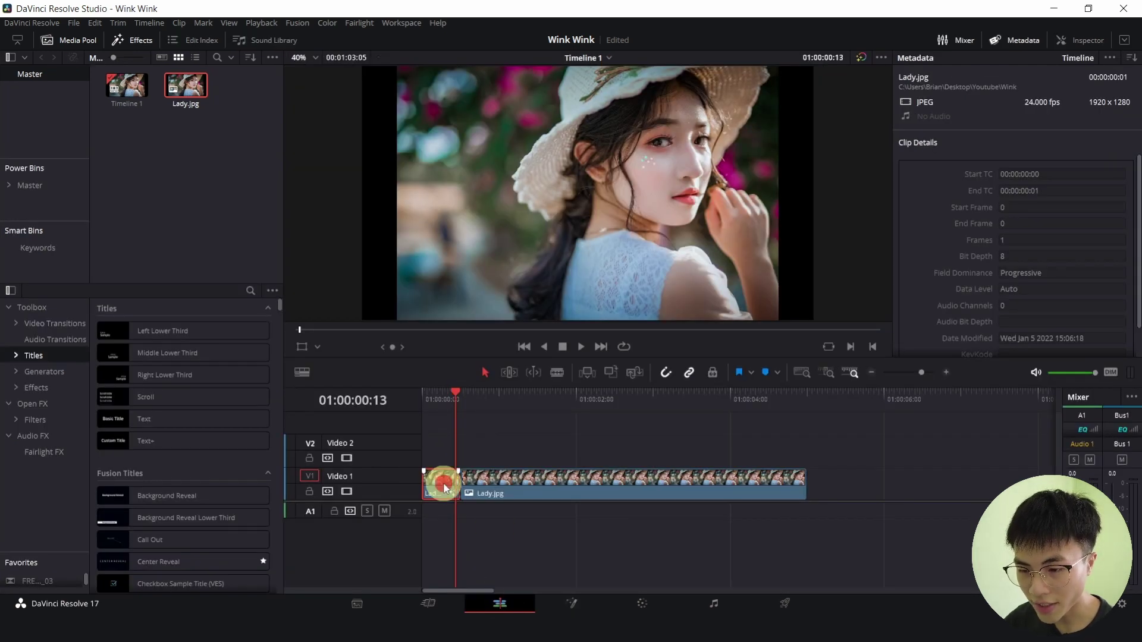
left_click_drag(445, 487, 483, 454)
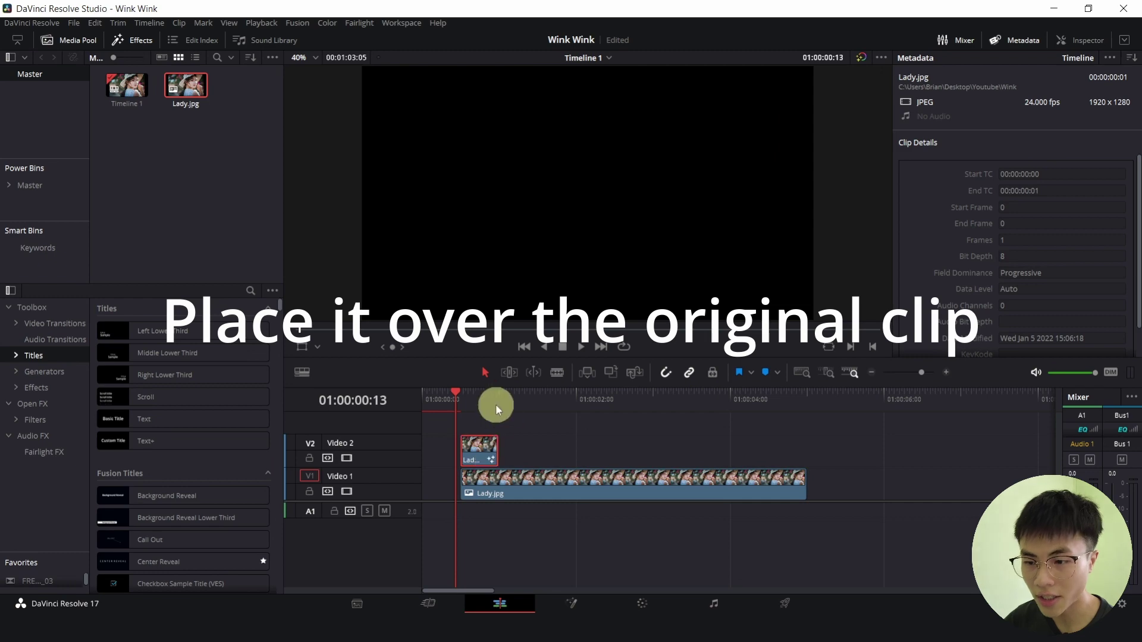
- Add a short fade-in and fade-out to the wink clip on Video 2 and play it from 01:00:00:15
left_click(469, 396)
scroll(544, 493, "up", 3)
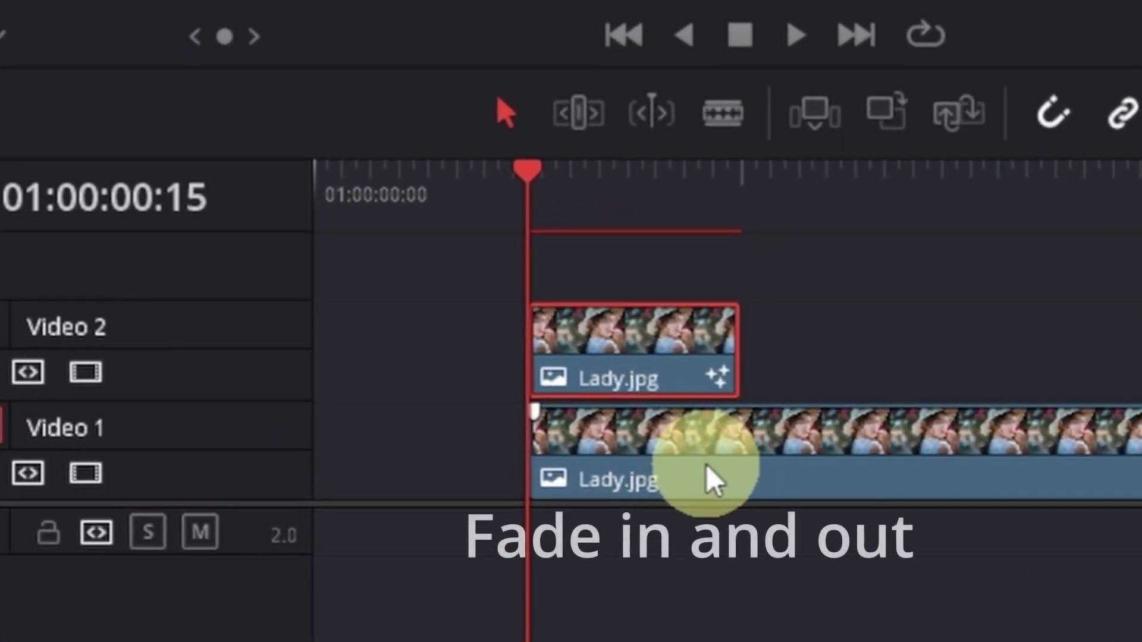
scroll(566, 489, "up", 1)
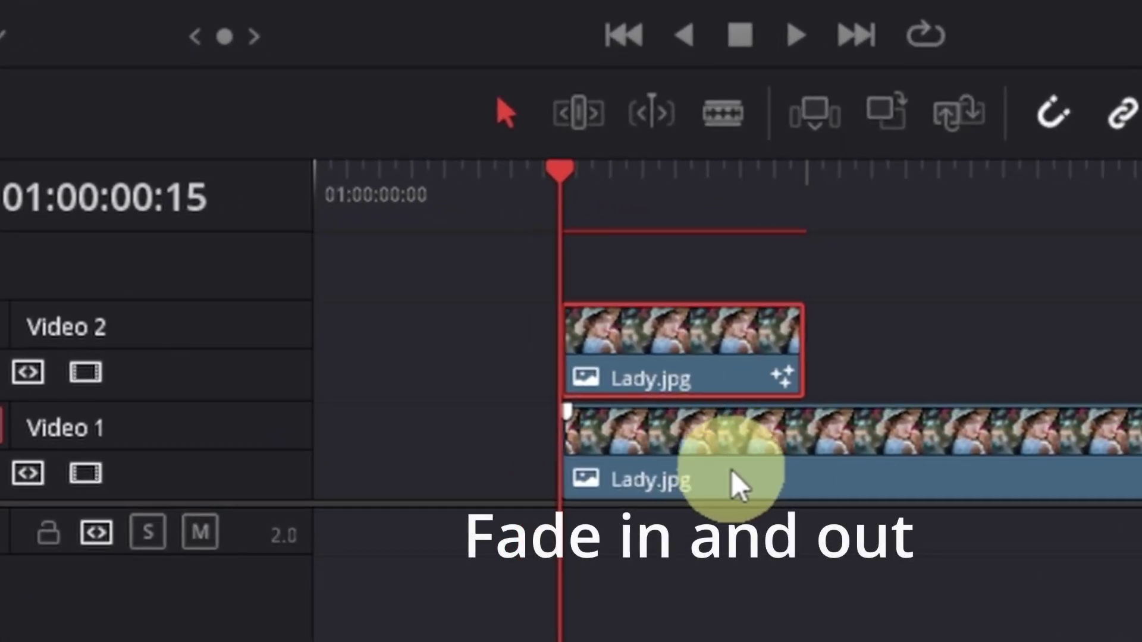
scroll(743, 403, "up", 1)
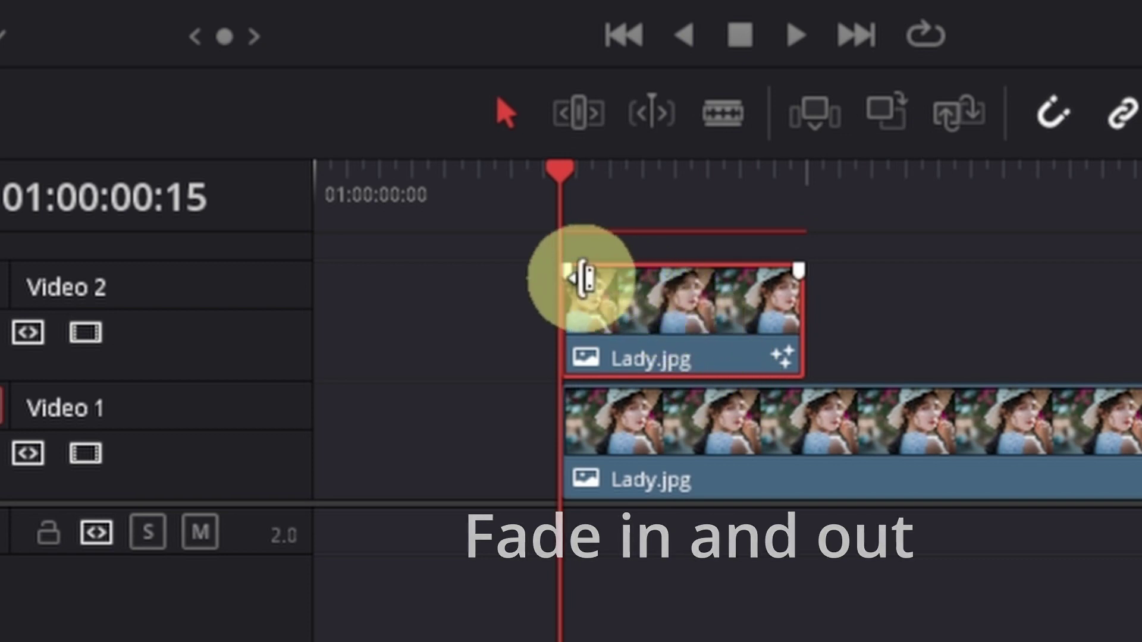
left_click_drag(564, 273, 624, 277)
left_click_drag(798, 272, 751, 274)
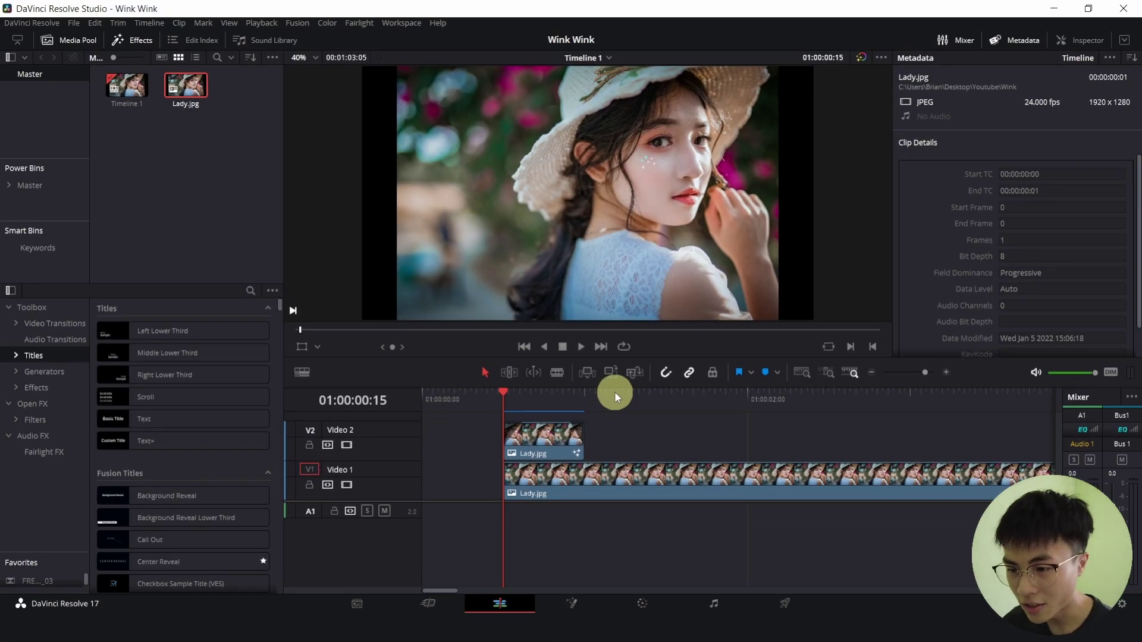
key("space")
key("space")
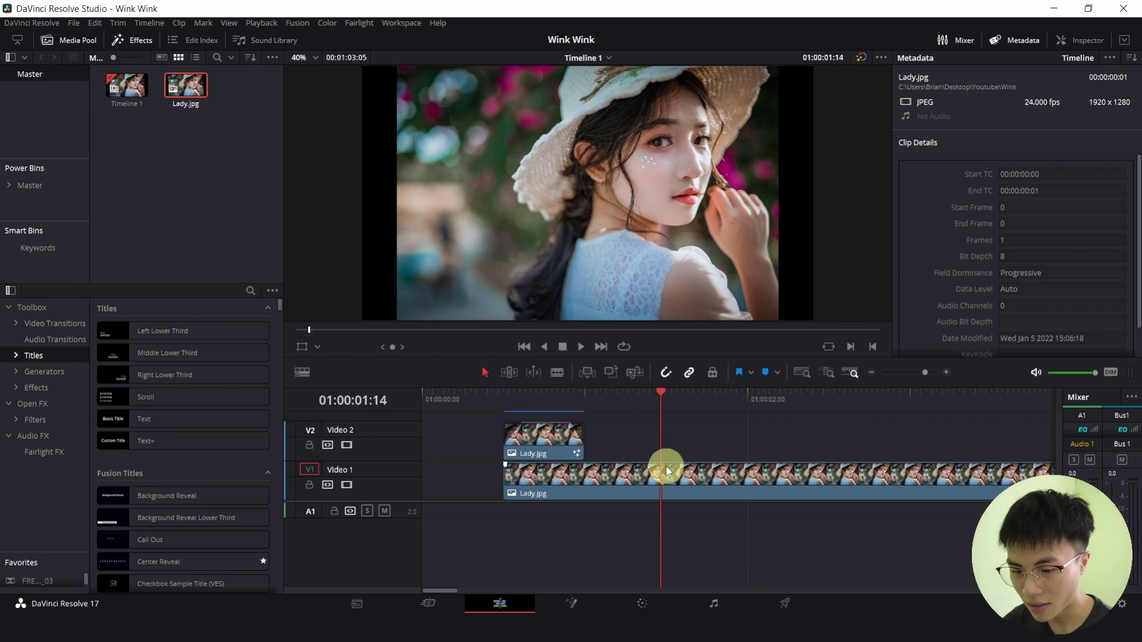
- Place three copies of the faded wink clip along Video 2, with short gaps between them
scroll(666, 467, "down", 1)
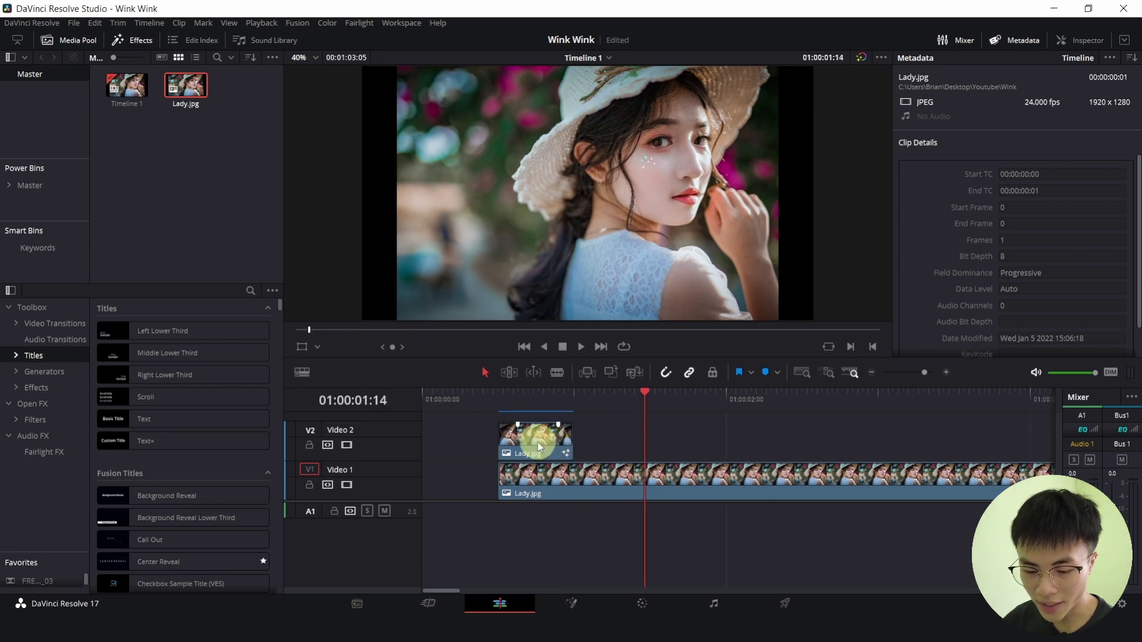
left_click_drag(539, 448, 851, 448)
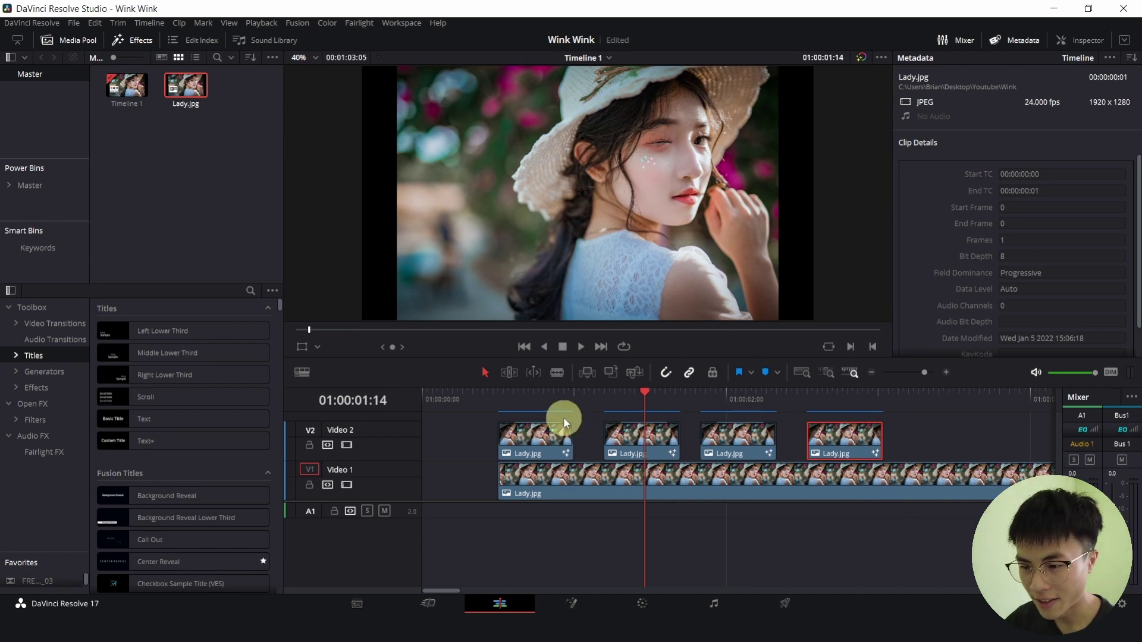
- Play the repeated winks full screen from the start of the first wink clip
left_click(497, 397)
key("space")
key("ctrl+f")
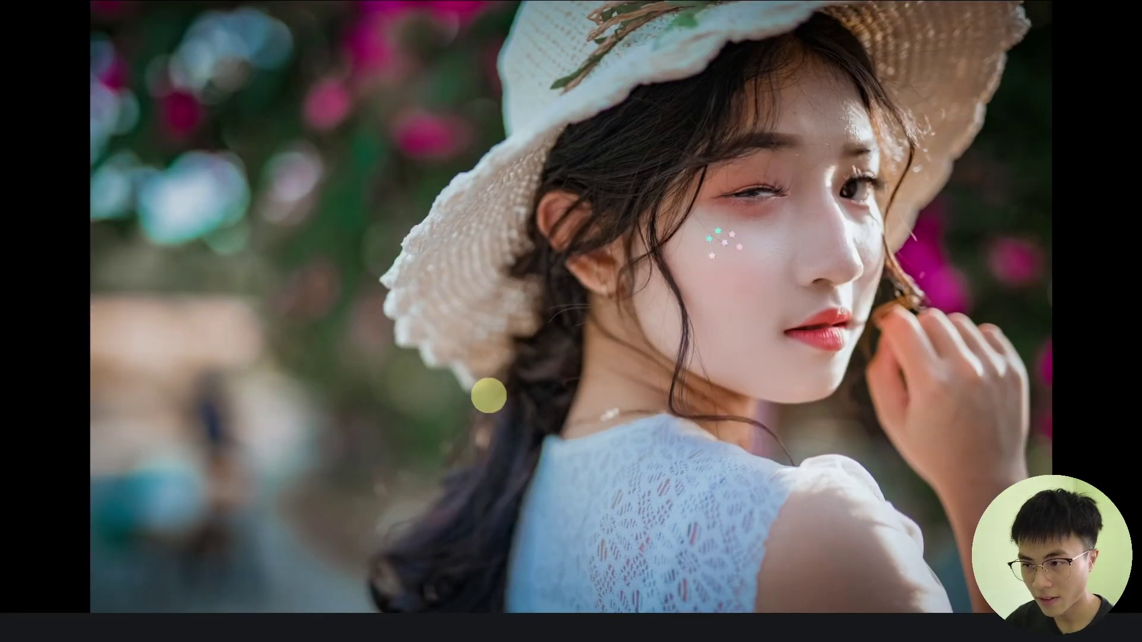